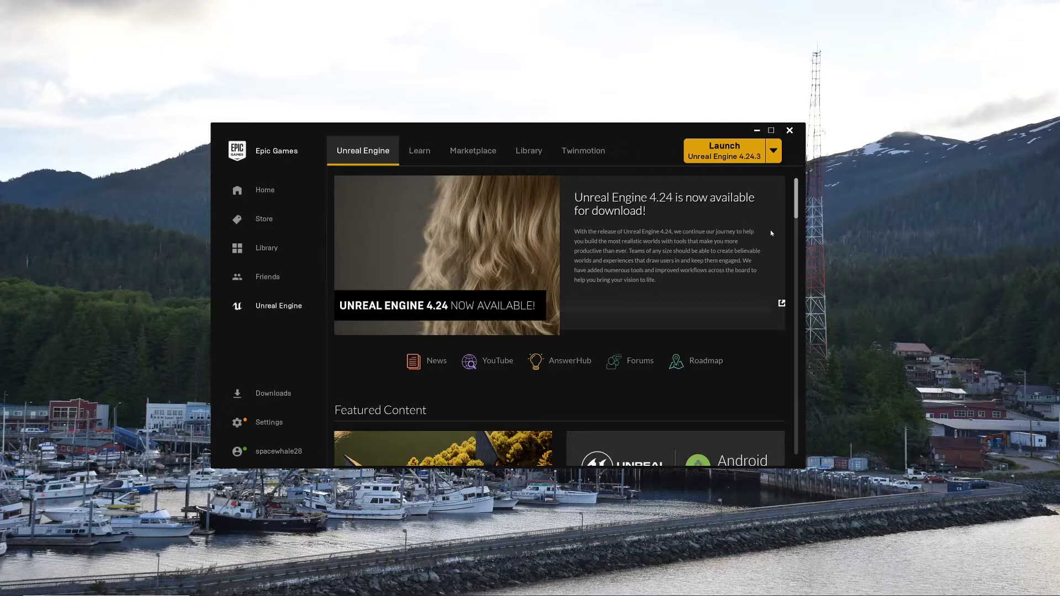
- Nudge the Epic Games Launcher window slightly up and to the left
{"action": "mouse_move", "coordinate": [660, 128]}
{"action": "left_mouse_down"}
{"action": "mouse_move", "coordinate": [677, 131]}
{"action": "mouse_move", "coordinate": [608, 127]}
{"action": "mouse_move", "coordinate": [655, 124]}
{"action": "mouse_move", "coordinate": [641, 129]}
{"action": "left_mouse_up"}
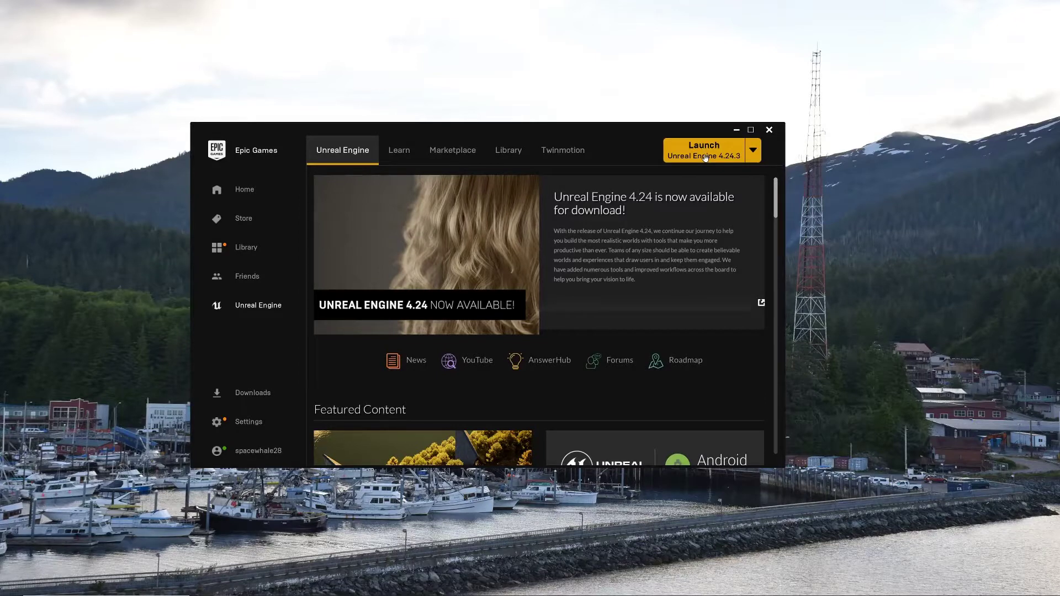
- Launch Unreal Engine 4.24.3 and scroll the Project Browser down to the New Project Categories
{"action": "left_click", "coordinate": [727, 158]}
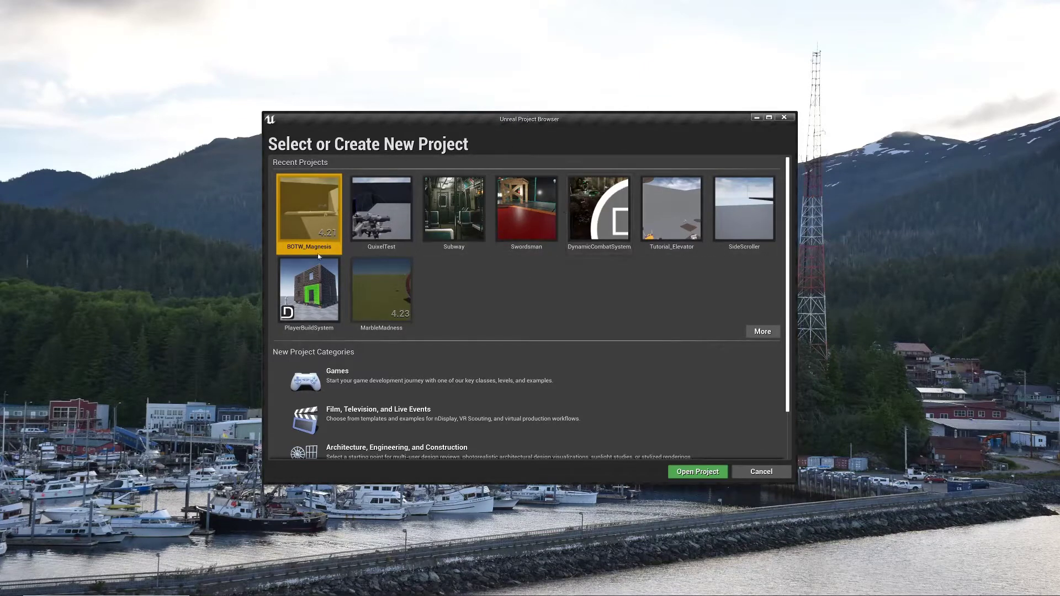
{"action": "scroll", "coordinate": [381, 314], "scroll_direction": "down", "scroll_amount": 3}
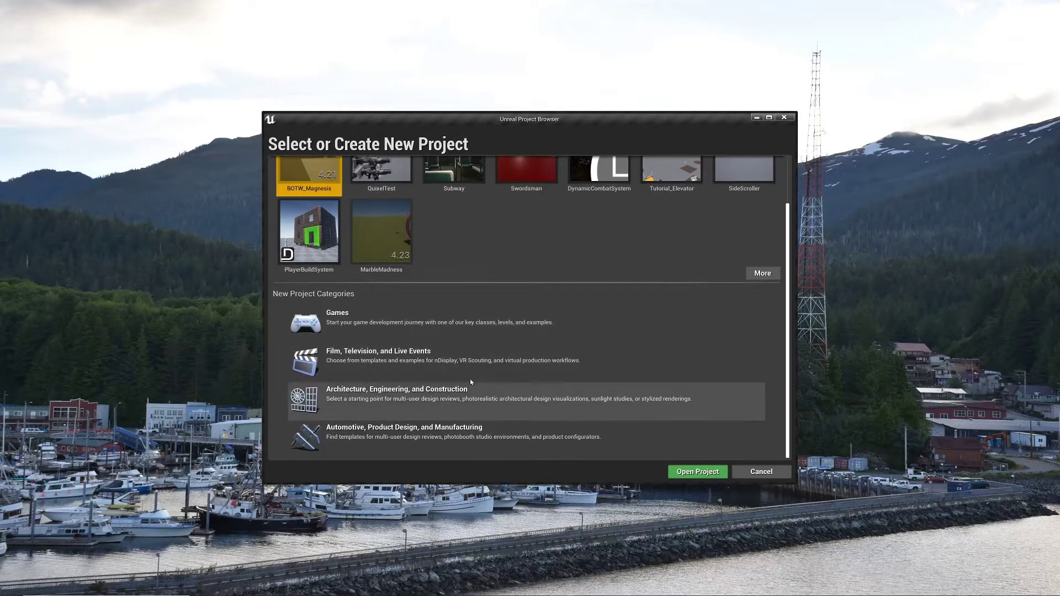
- Choose the Games category, then preview the First Person, Flying, Handheld AR, Puzzle and Rolling templates
{"action": "left_click", "coordinate": [468, 319]}
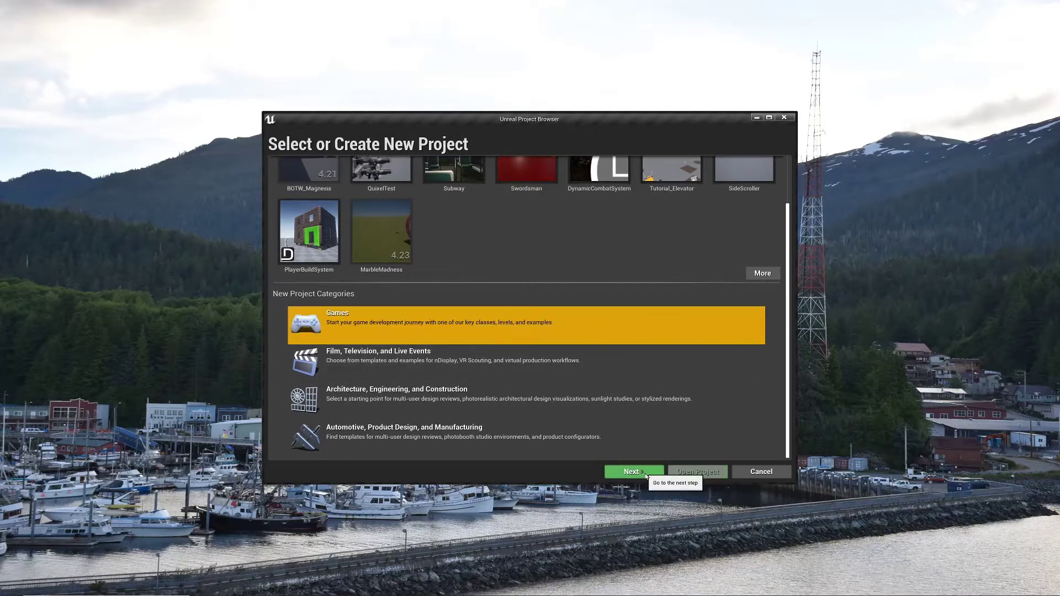
{"action": "left_click", "coordinate": [631, 472]}
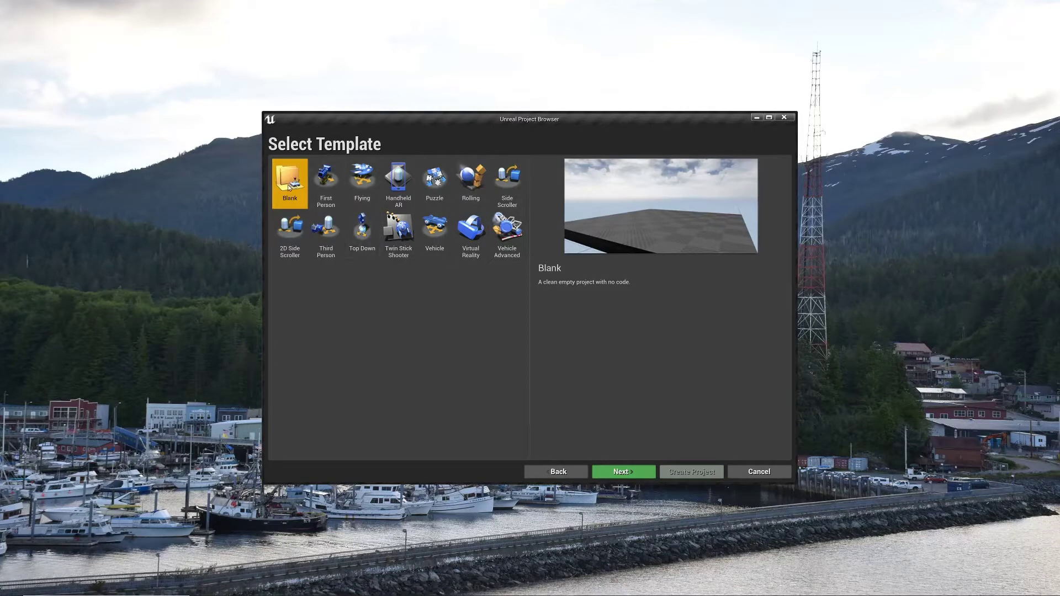
{"action": "left_click", "coordinate": [326, 182]}
{"action": "left_click", "coordinate": [362, 180]}
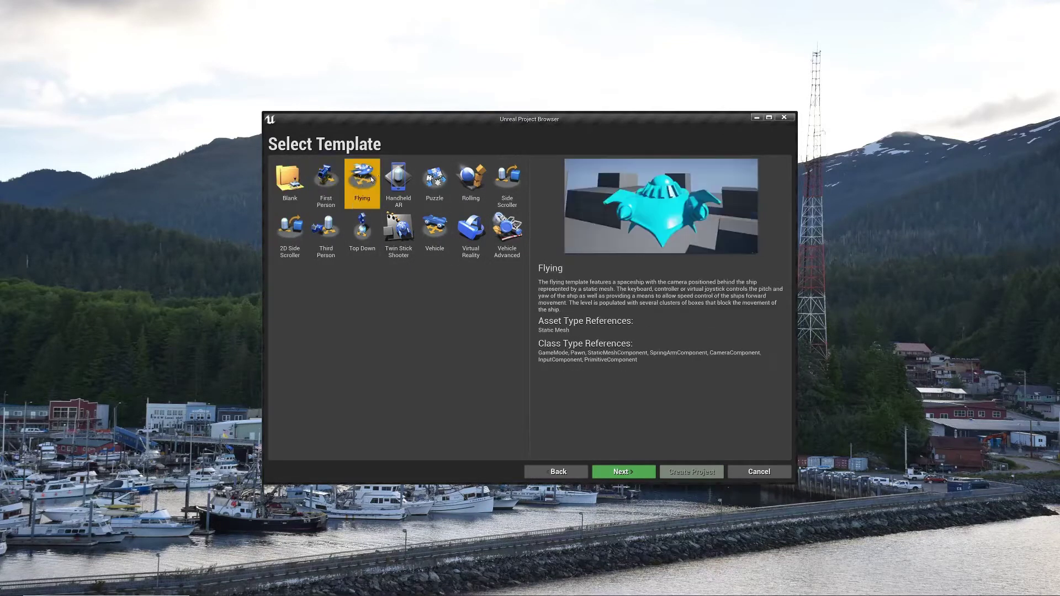
{"action": "left_click", "coordinate": [398, 182]}
{"action": "left_click", "coordinate": [435, 181]}
{"action": "left_click", "coordinate": [471, 182]}
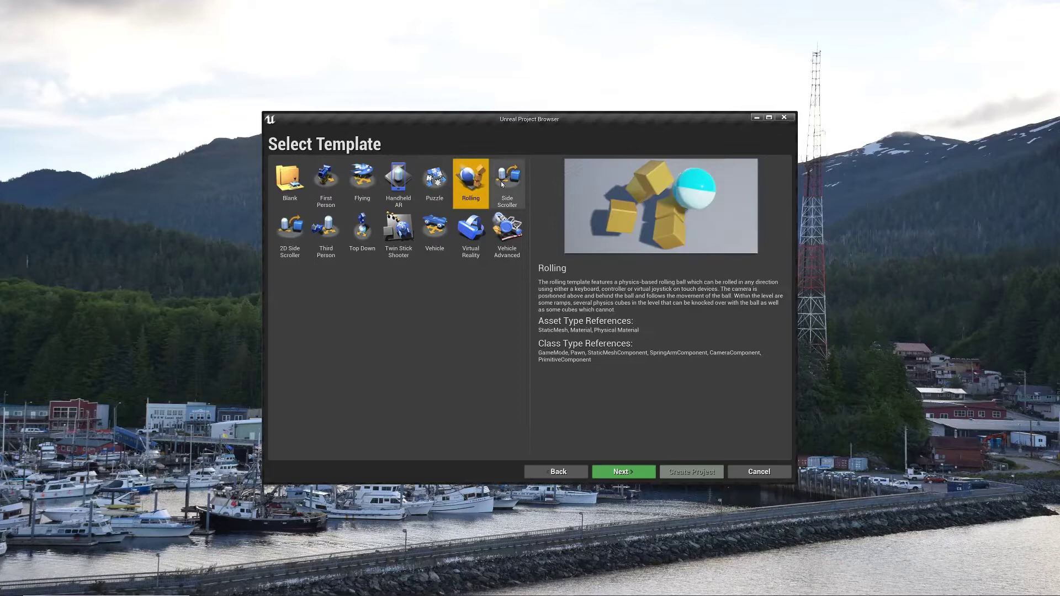
- Preview Side Scroller, Vehicle Advanced, VR, Twin Stick Shooter, Top Down and Third Person, then pick First Person
{"action": "left_click", "coordinate": [511, 184]}
{"action": "left_click", "coordinate": [516, 237]}
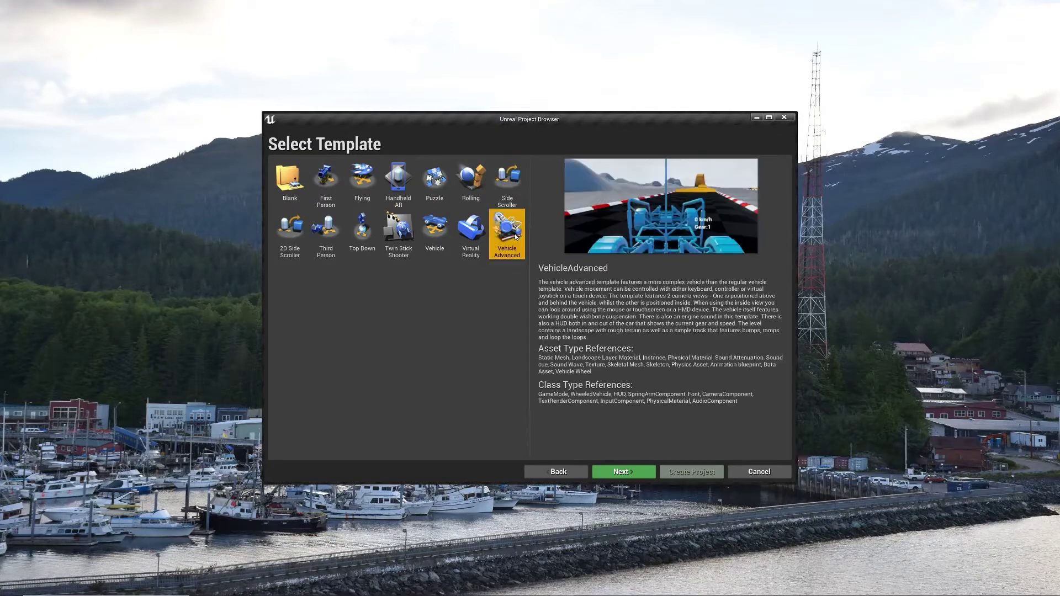
{"action": "left_click", "coordinate": [464, 237]}
{"action": "left_click", "coordinate": [396, 234]}
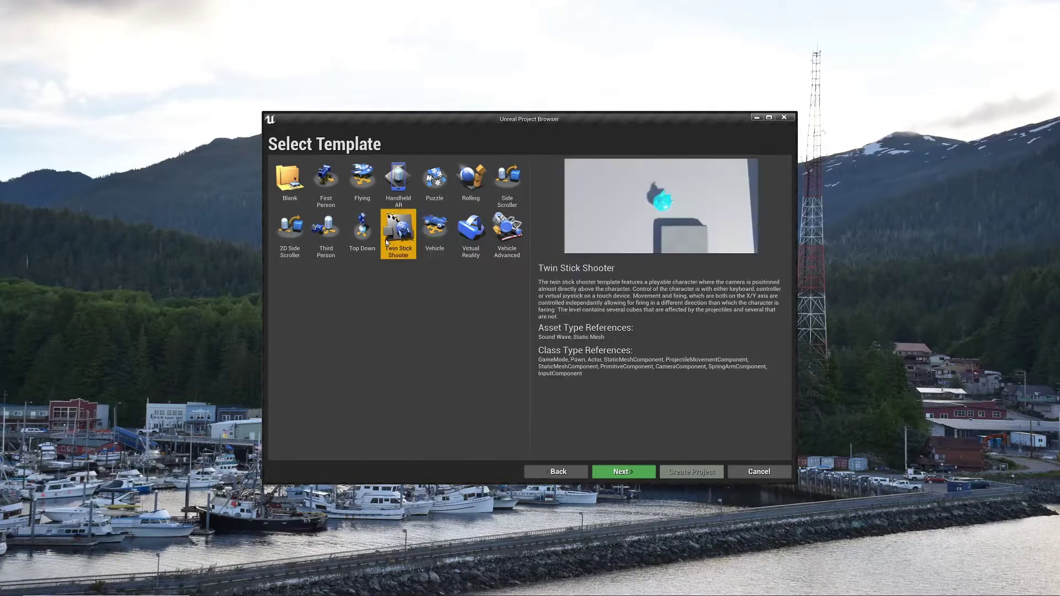
{"action": "left_click", "coordinate": [348, 243]}
{"action": "left_click", "coordinate": [326, 235]}
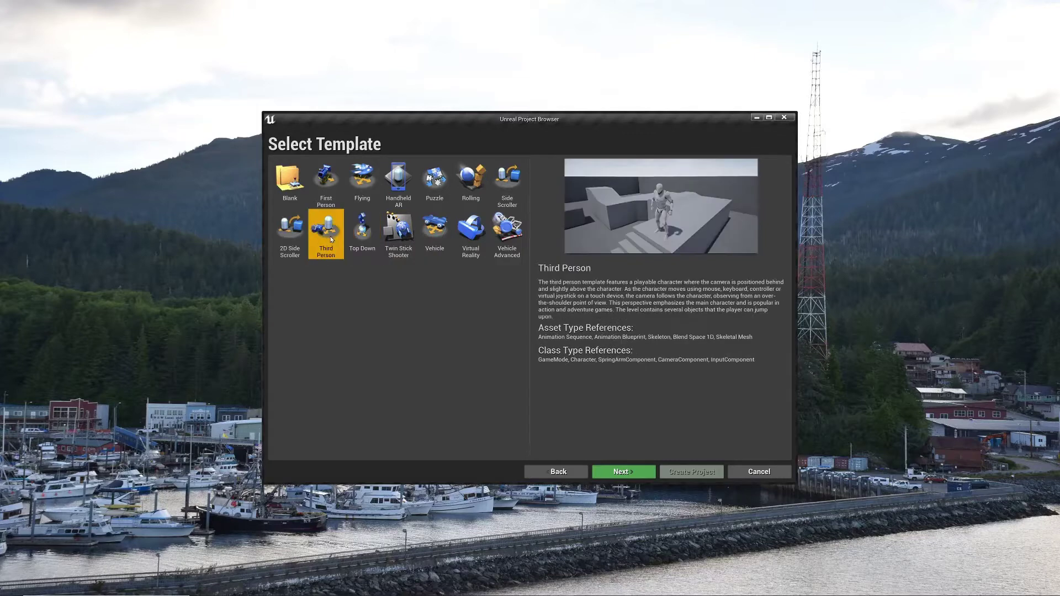
{"action": "left_click", "coordinate": [330, 184]}
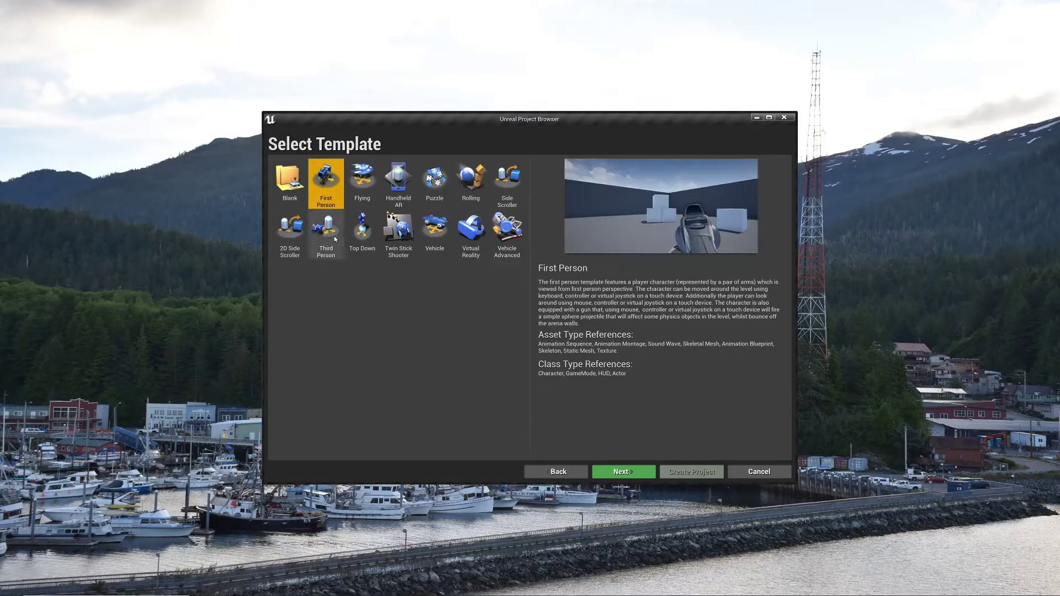
- Keep the project as Blueprint and target Mobile / Tablet with Scalable 3D or 2D quality
{"action": "left_click", "coordinate": [626, 472]}
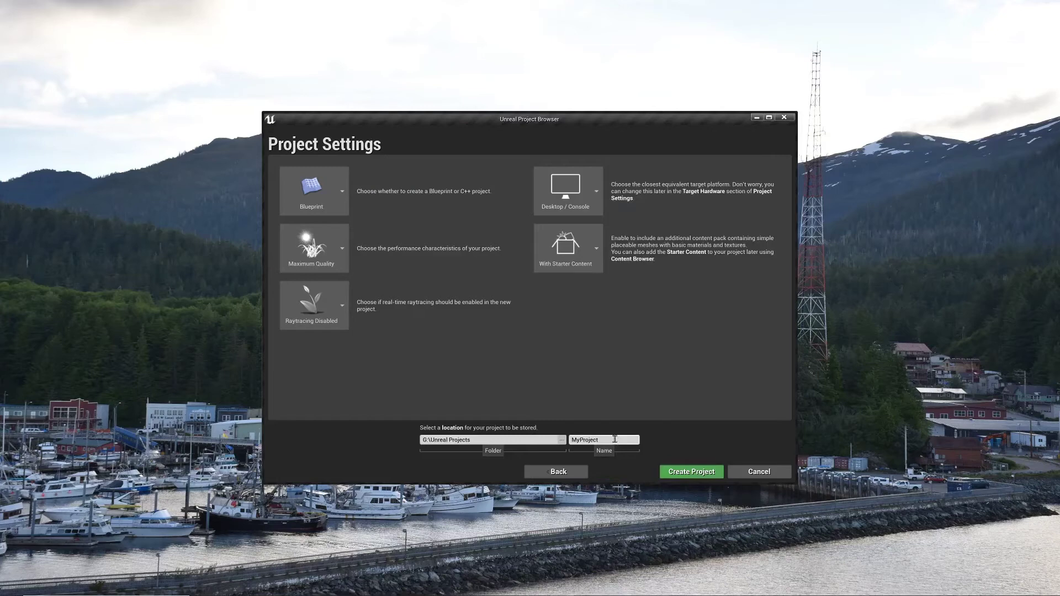
{"action": "left_click", "coordinate": [341, 198]}
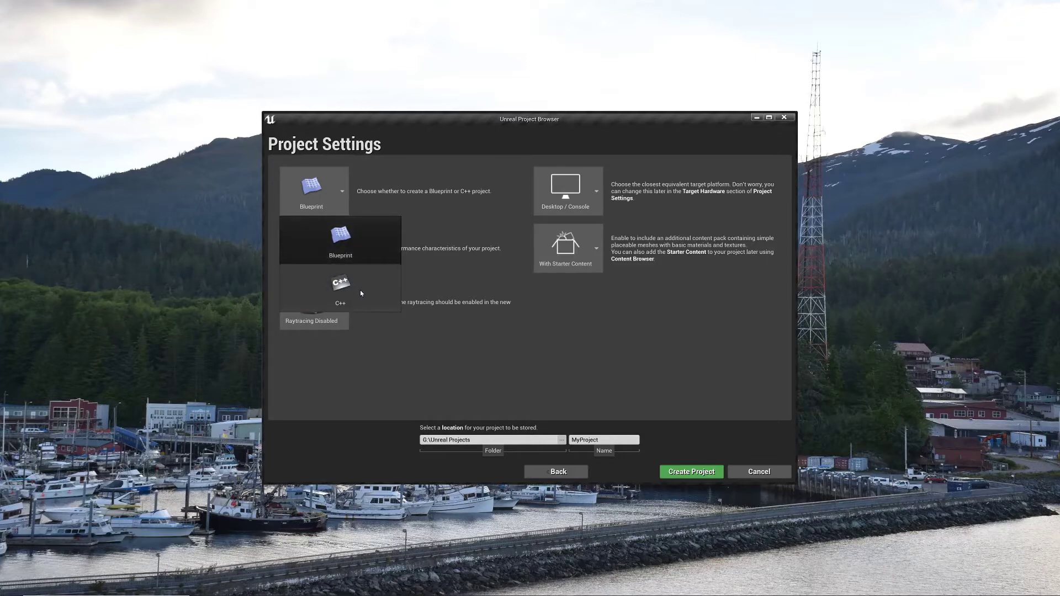
{"action": "left_click", "coordinate": [375, 253]}
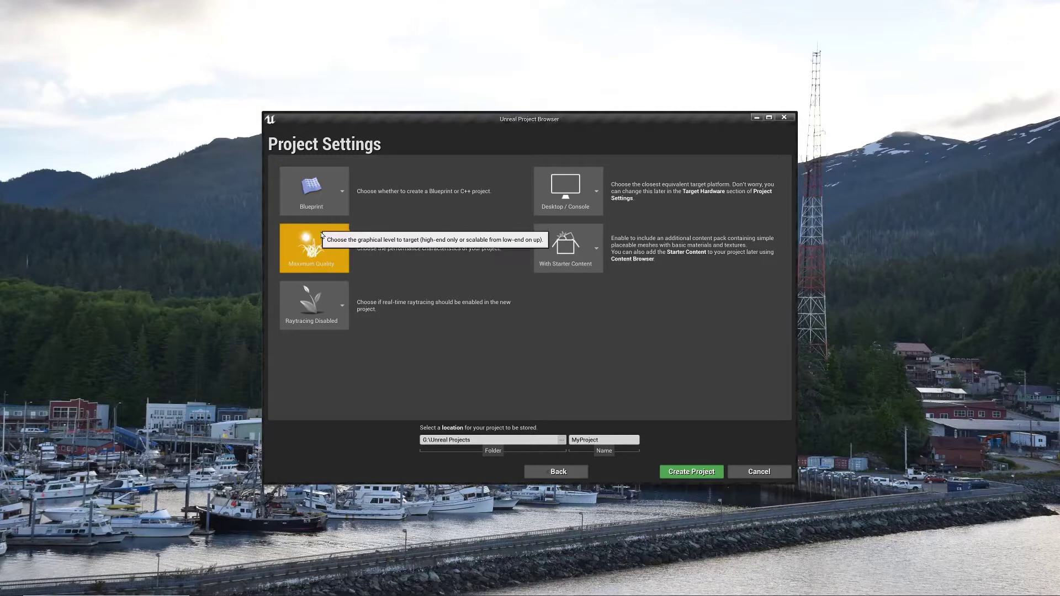
{"action": "left_click", "coordinate": [582, 195]}
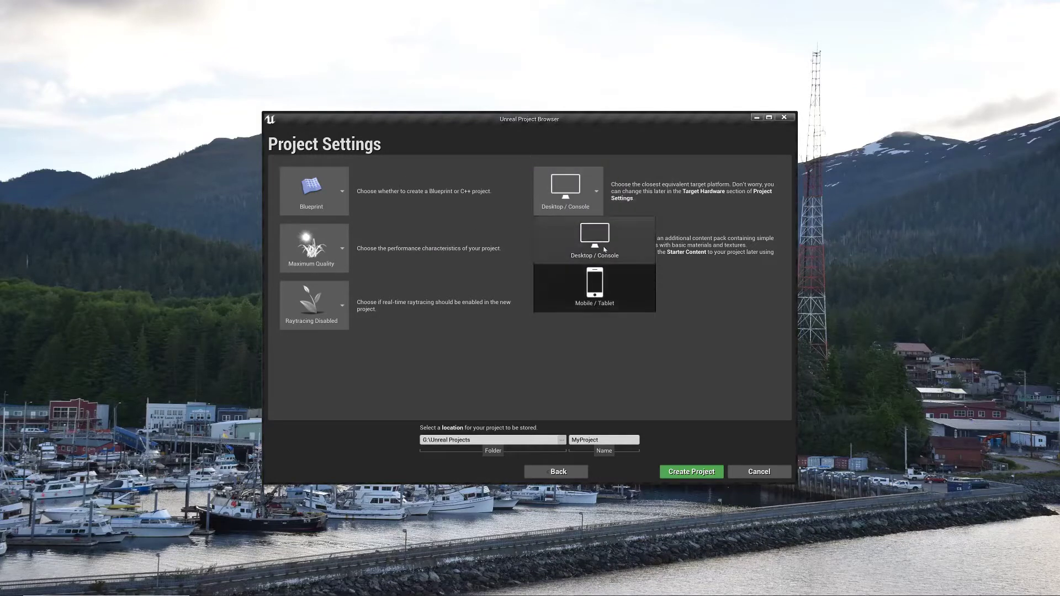
{"action": "left_click", "coordinate": [551, 244]}
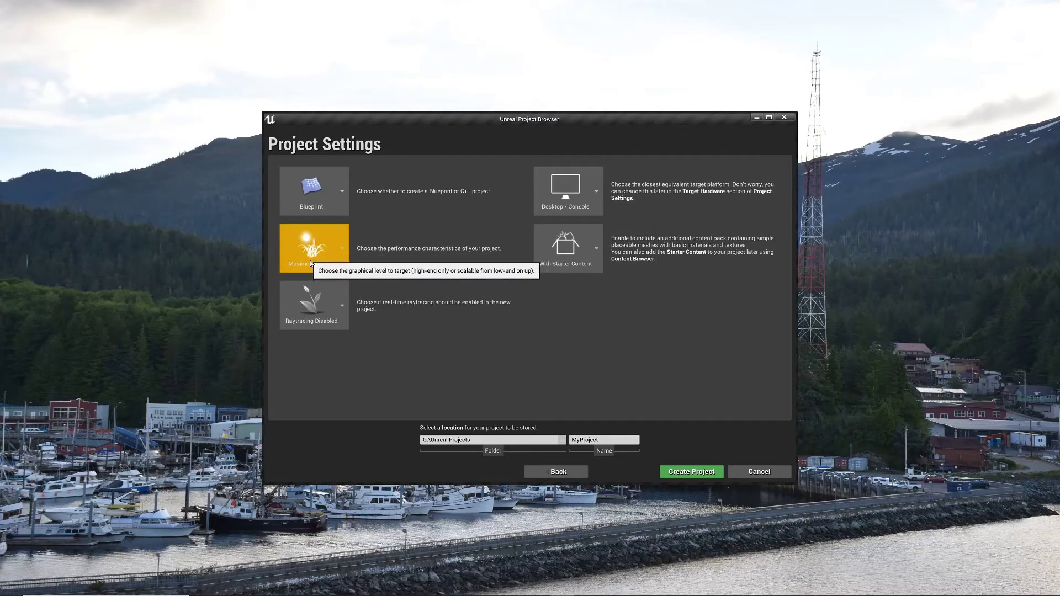
{"action": "left_click", "coordinate": [551, 172]}
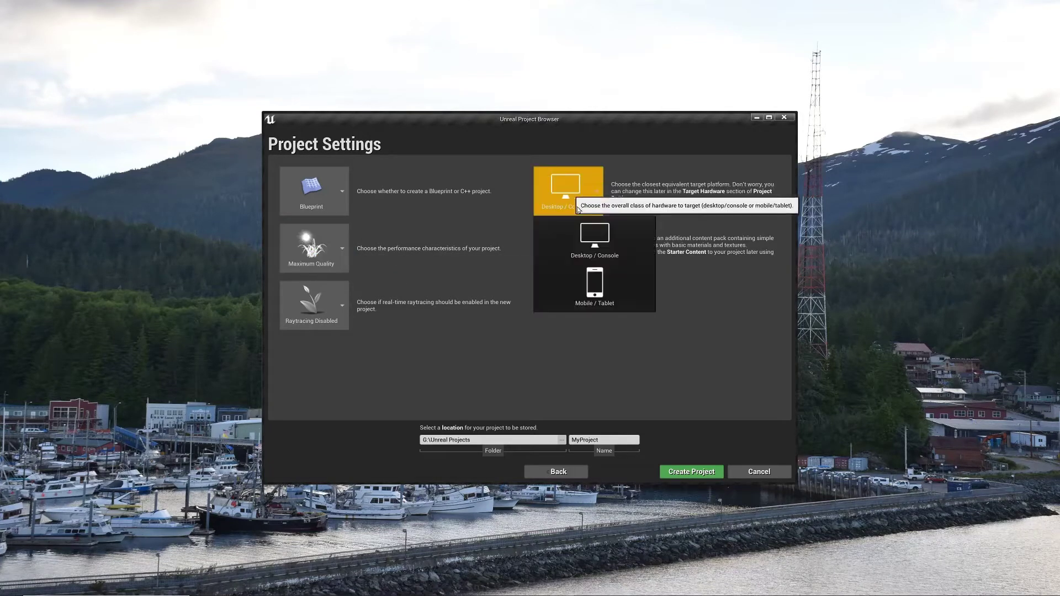
{"action": "left_click", "coordinate": [600, 293]}
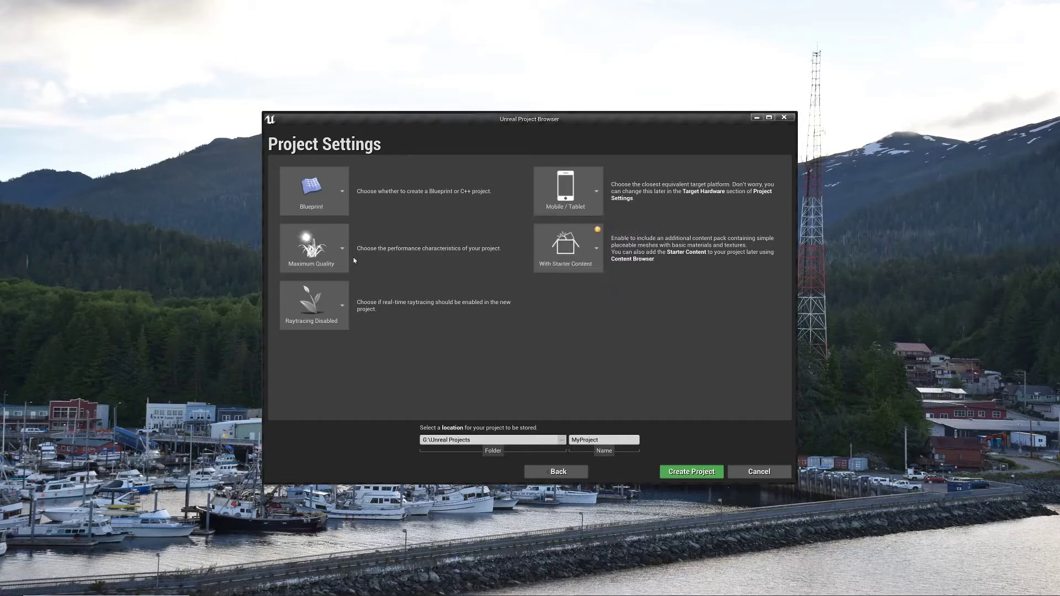
{"action": "left_click", "coordinate": [338, 251]}
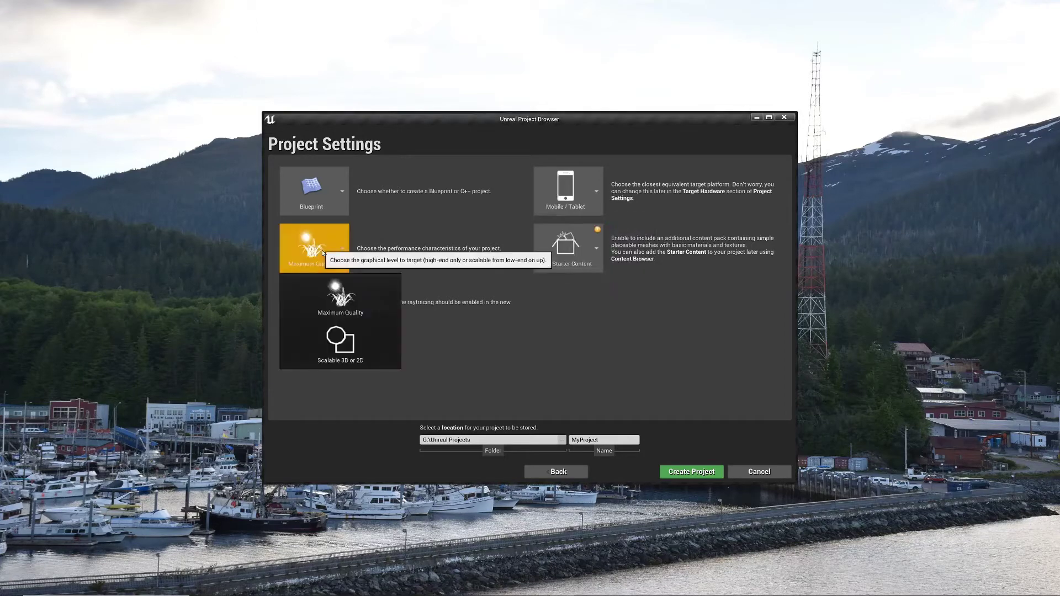
{"action": "left_click", "coordinate": [362, 356]}
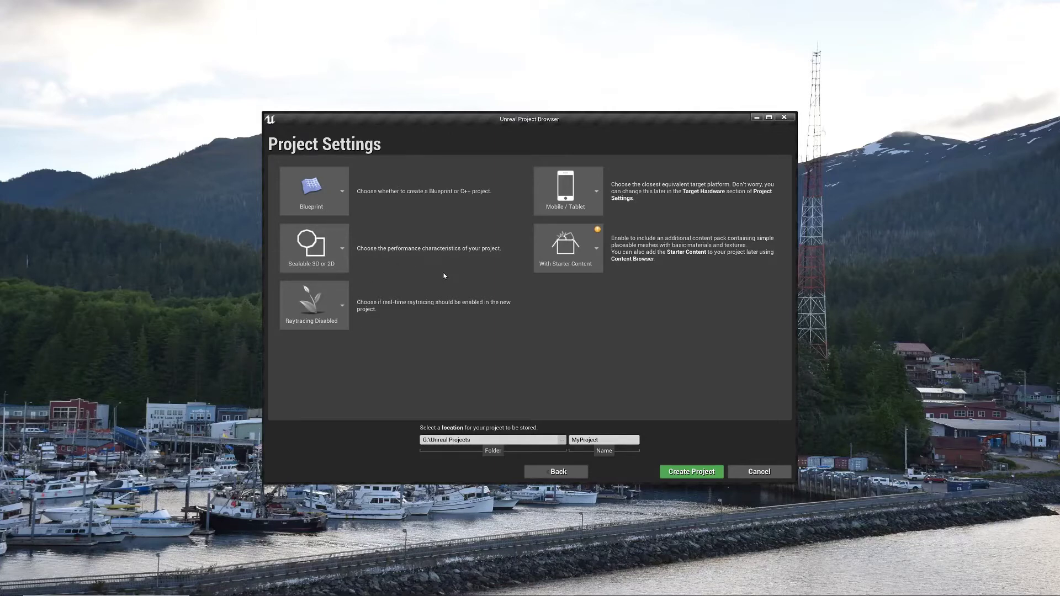
- Keep Starter Content and switch to Desktop / Console at Maximum Quality, leaving Raytracing Disabled
{"action": "left_click", "coordinate": [590, 241]}
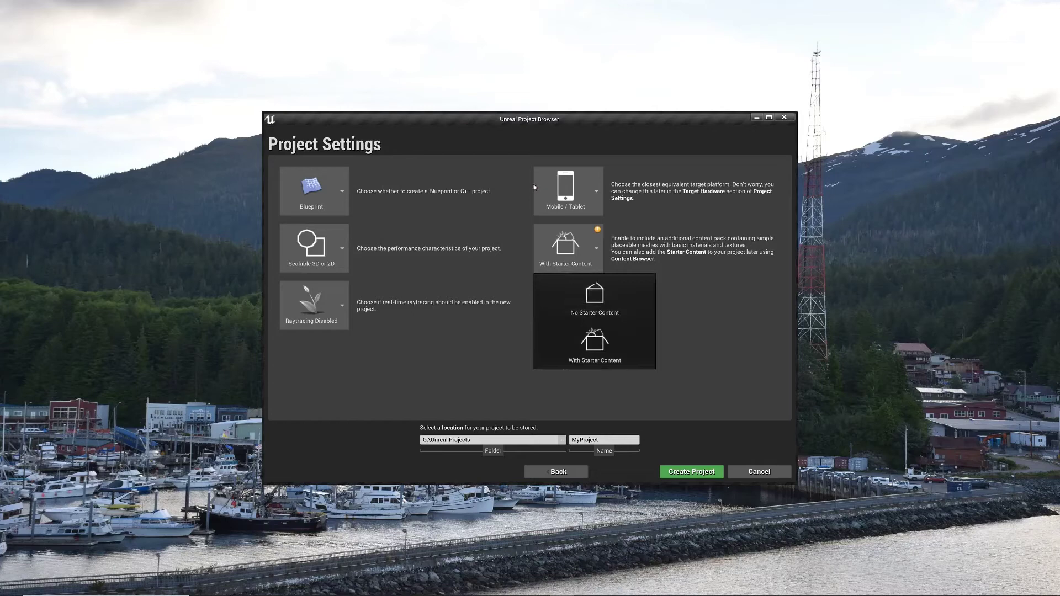
{"action": "left_click", "coordinate": [593, 353]}
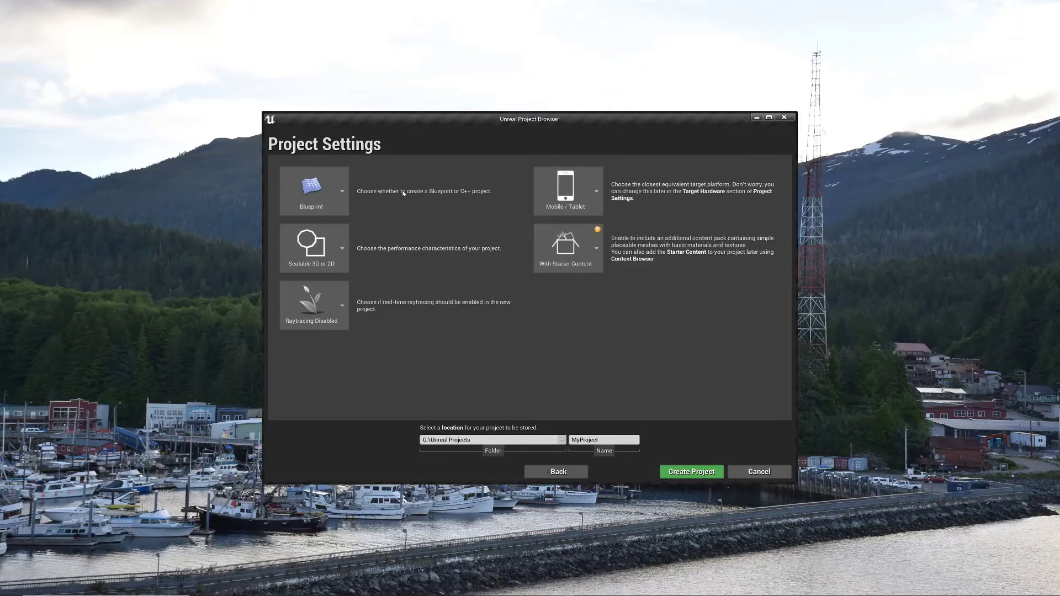
{"action": "left_click", "coordinate": [598, 203]}
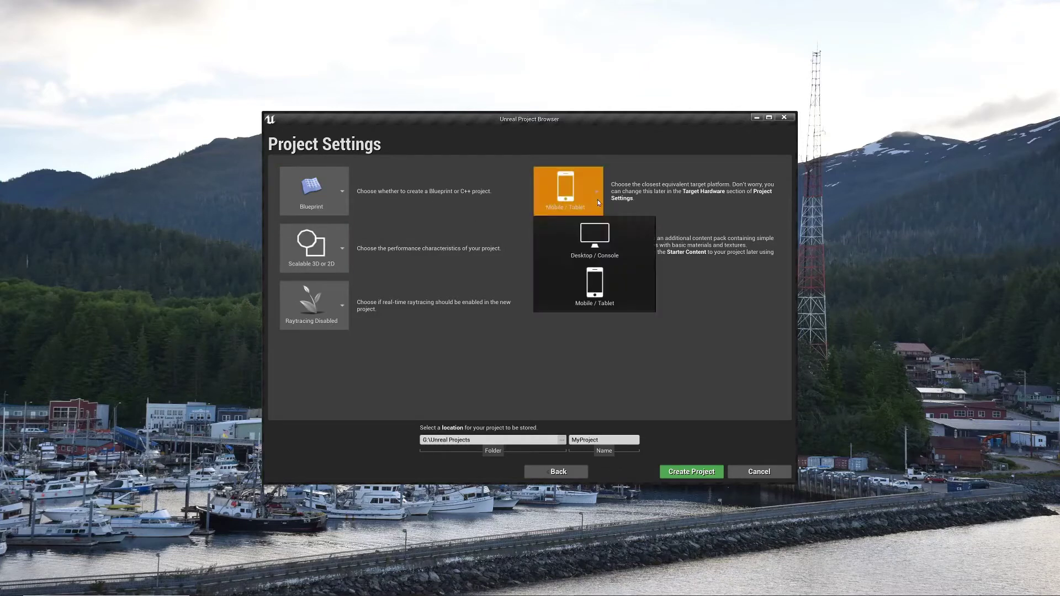
{"action": "left_click", "coordinate": [594, 241]}
{"action": "left_click", "coordinate": [315, 248]}
{"action": "left_click", "coordinate": [340, 298]}
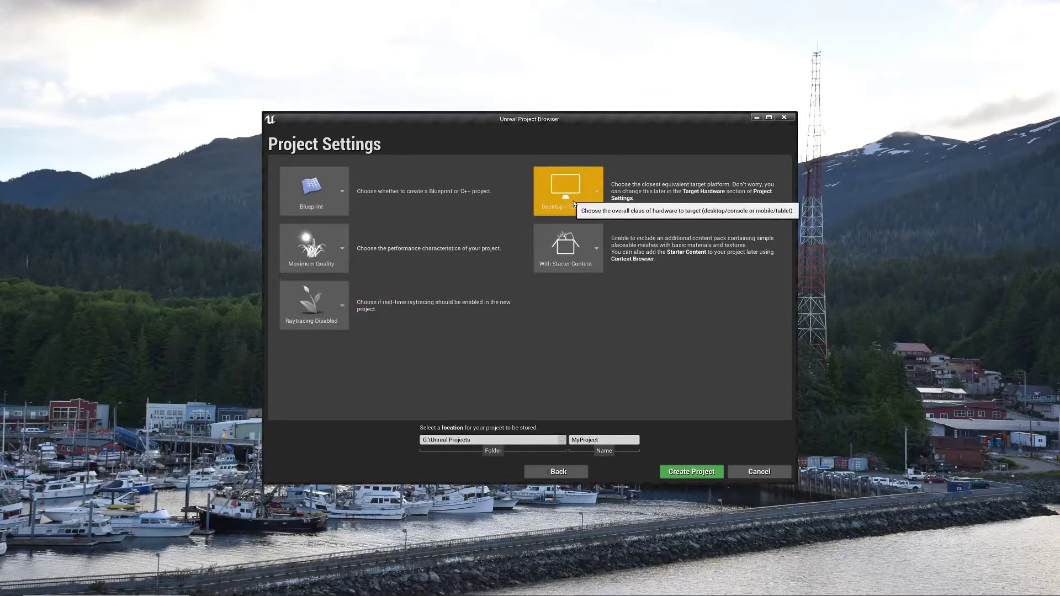
{"action": "left_click", "coordinate": [333, 317]}
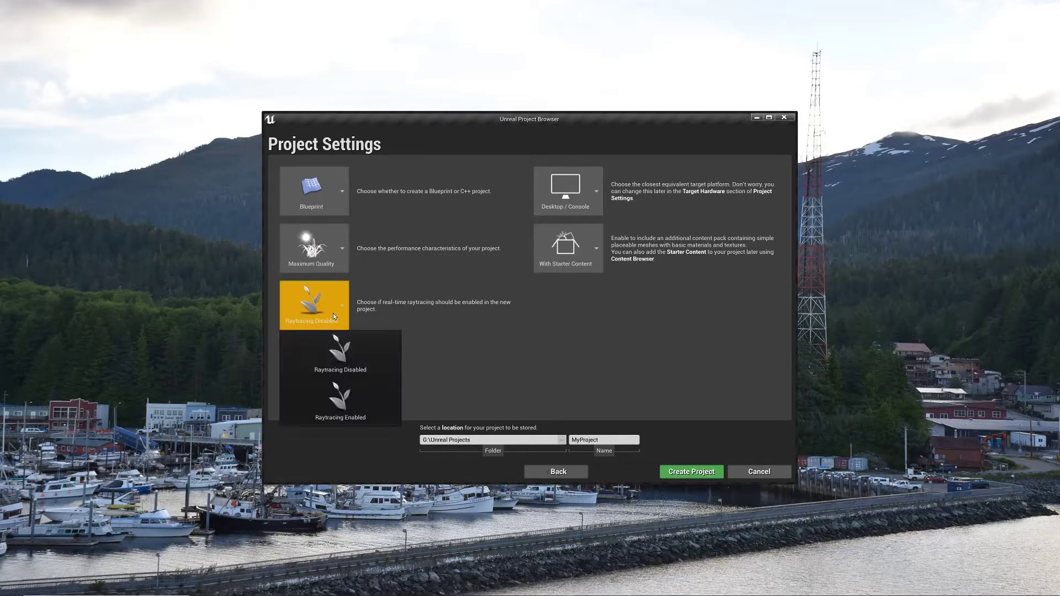
{"action": "left_click", "coordinate": [491, 317]}
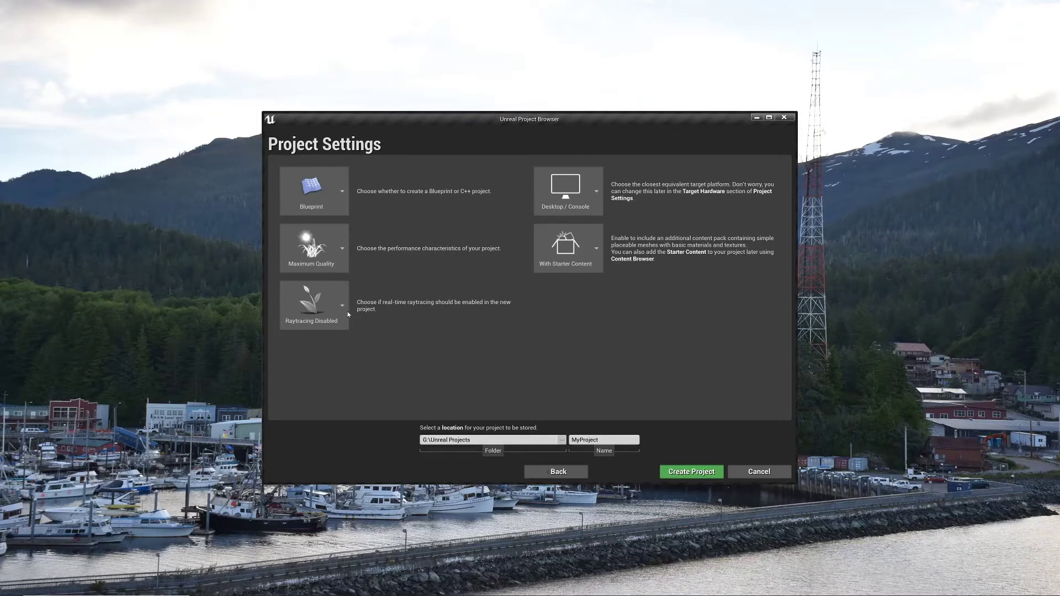
- Rename the project from MyProject to IntroToUE4 and check the G:\Unreal Projects folder path
{"action": "left_click", "coordinate": [614, 439]}
{"action": "left_click", "coordinate": [577, 439]}
{"action": "left_click_drag", "start_coordinate": [601, 440], "coordinate": [570, 439]}
{"action": "type", "text": "IntroToUE4_"}
{"action": "key", "text": "BackSpace"}
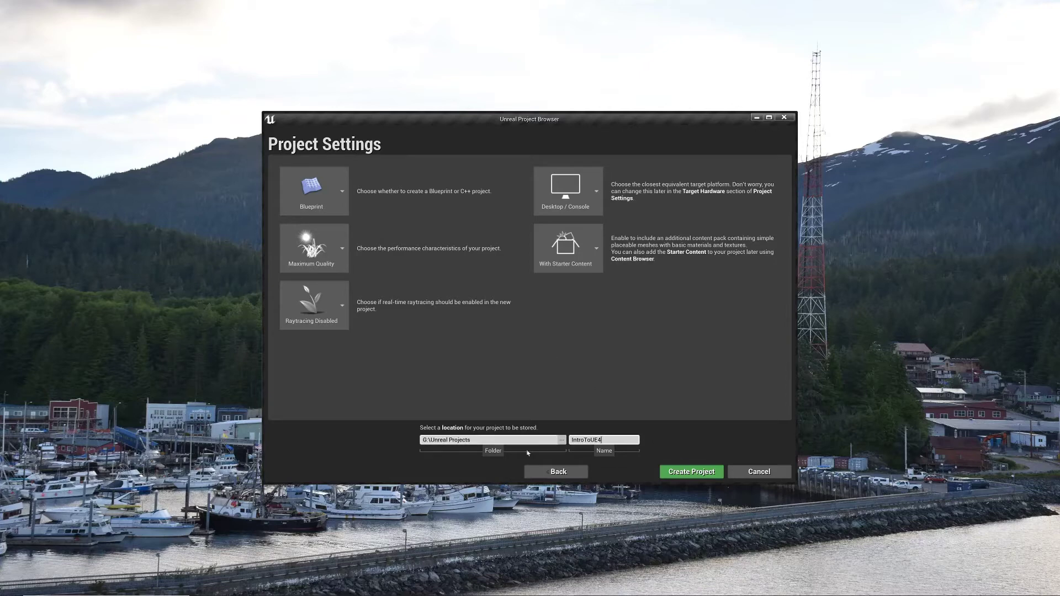
{"action": "left_click_drag", "start_coordinate": [604, 440], "coordinate": [547, 432]}
{"action": "left_click", "coordinate": [553, 441]}
{"action": "left_click_drag", "start_coordinate": [422, 440], "coordinate": [498, 440]}
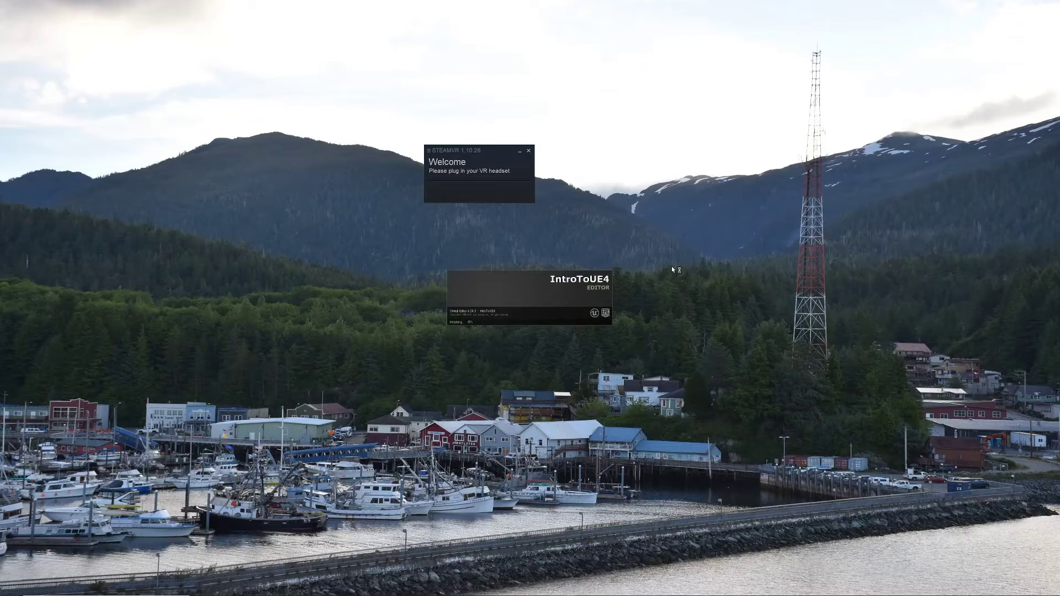
- Dismiss the SteamVR headset notice and tilt the view to look down on FirstPersonExampleMap
{"action": "left_click", "coordinate": [529, 151]}
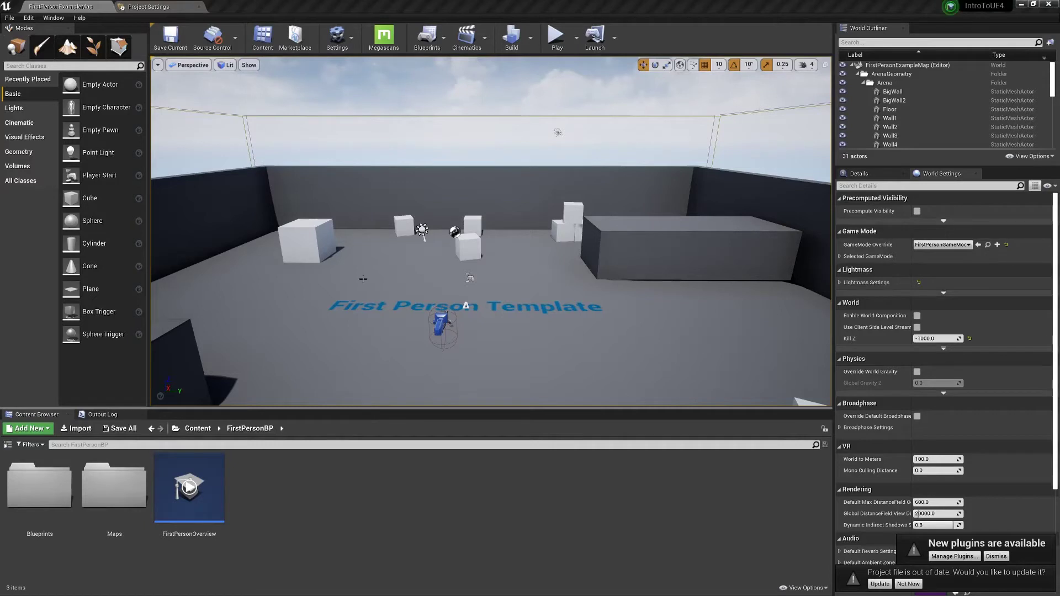
{"action": "right_click_drag", "start_coordinate": [458, 274], "coordinate": [232, 330]}
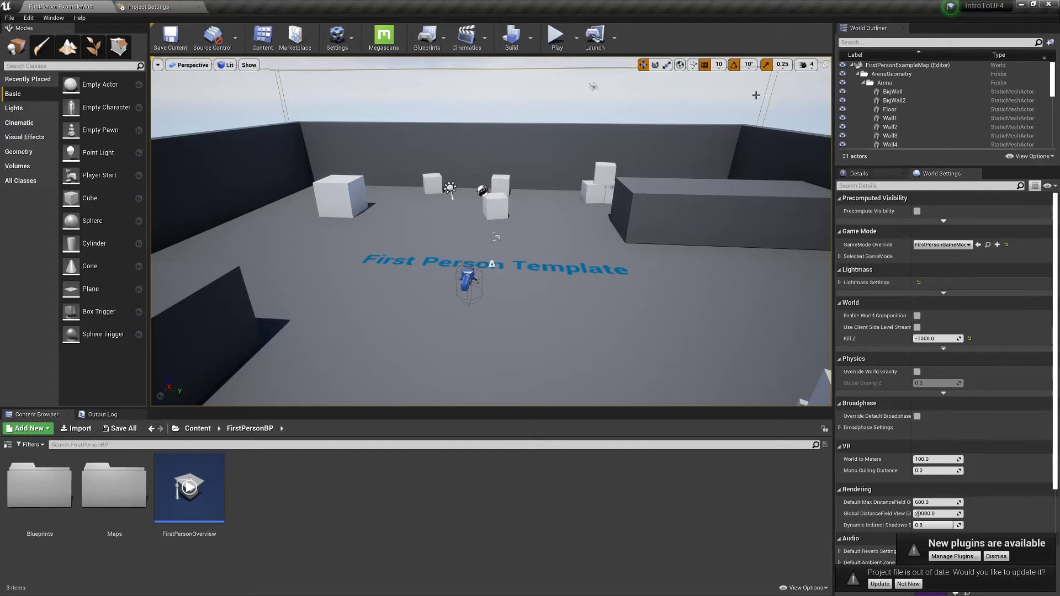
{"action": "left_click", "coordinate": [556, 36]}
{"action": "left_click", "coordinate": [493, 238]}
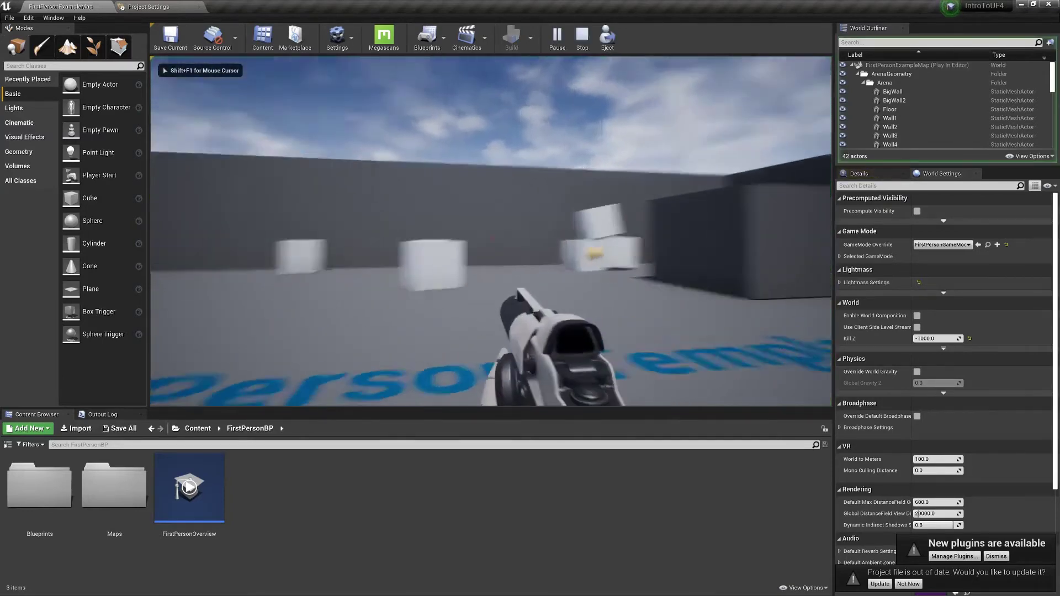
{"action": "left_click", "coordinate": [493, 239]}
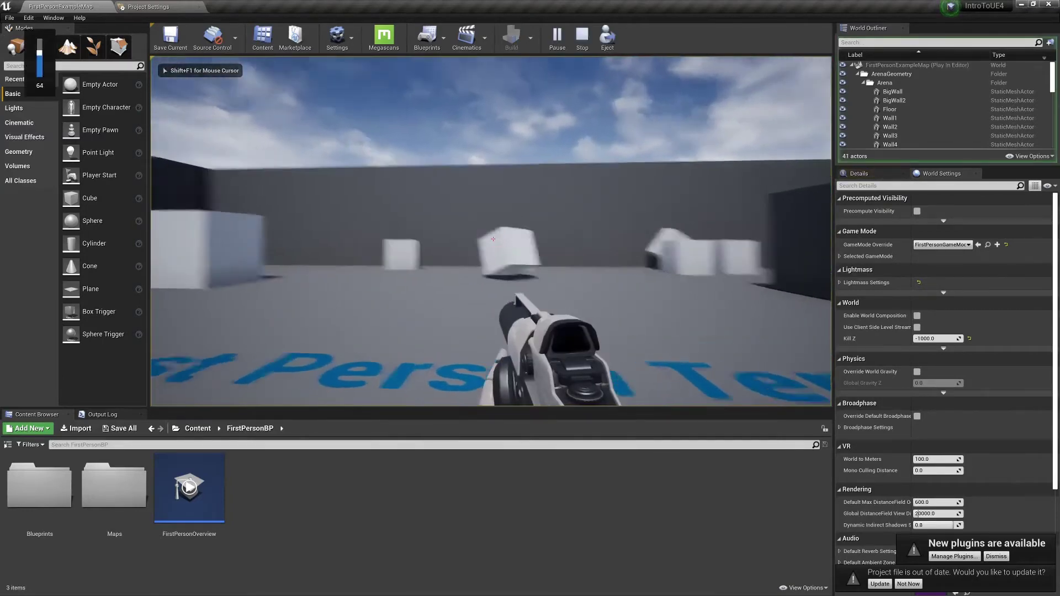
{"action": "left_click", "coordinate": [493, 239]}
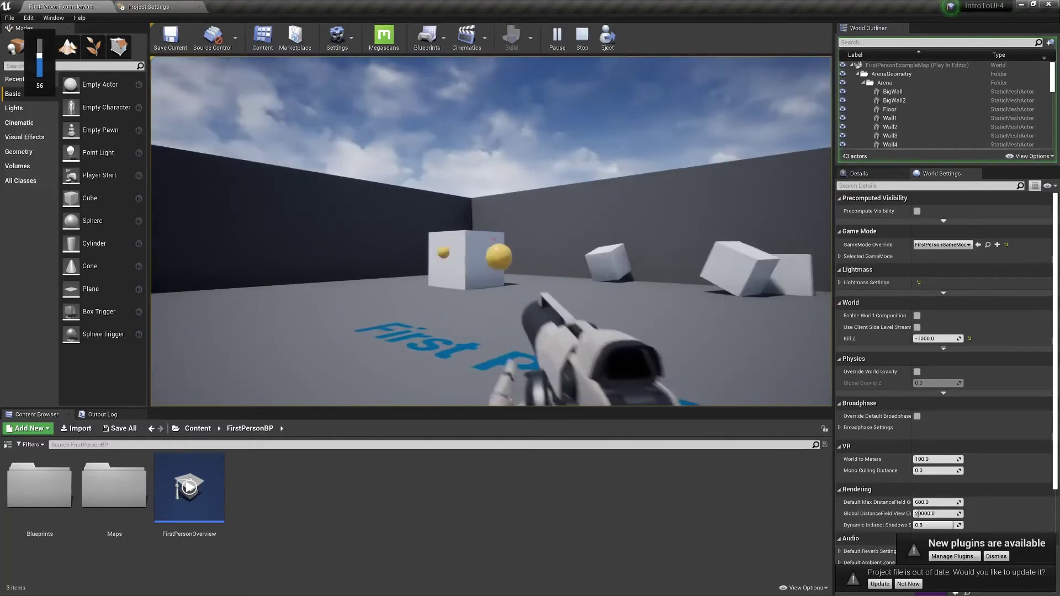
{"action": "left_click", "coordinate": [493, 238]}
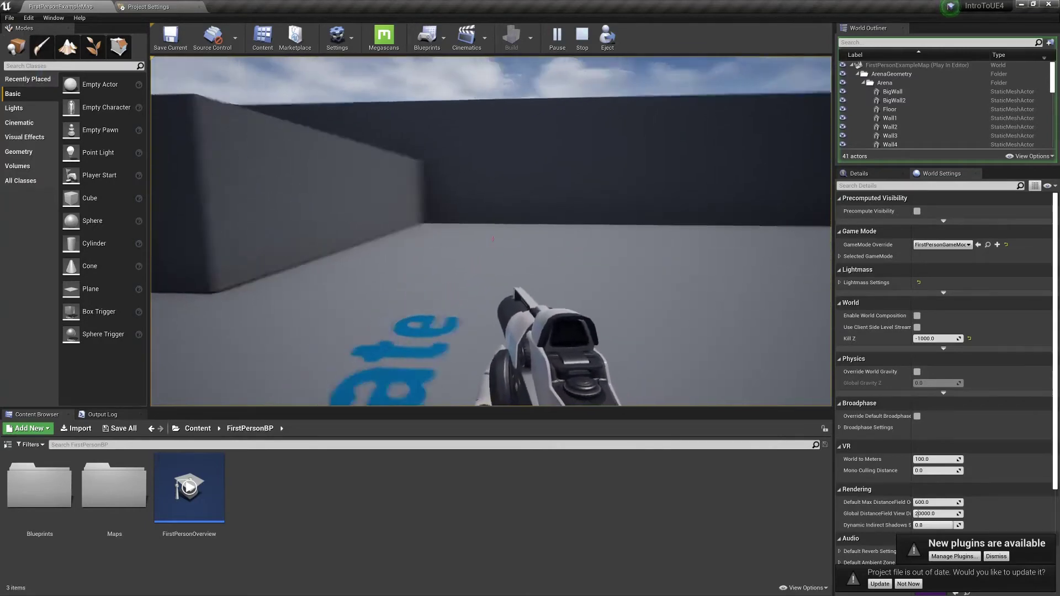
{"action": "left_click", "coordinate": [493, 238]}
{"action": "left_click", "coordinate": [494, 239]}
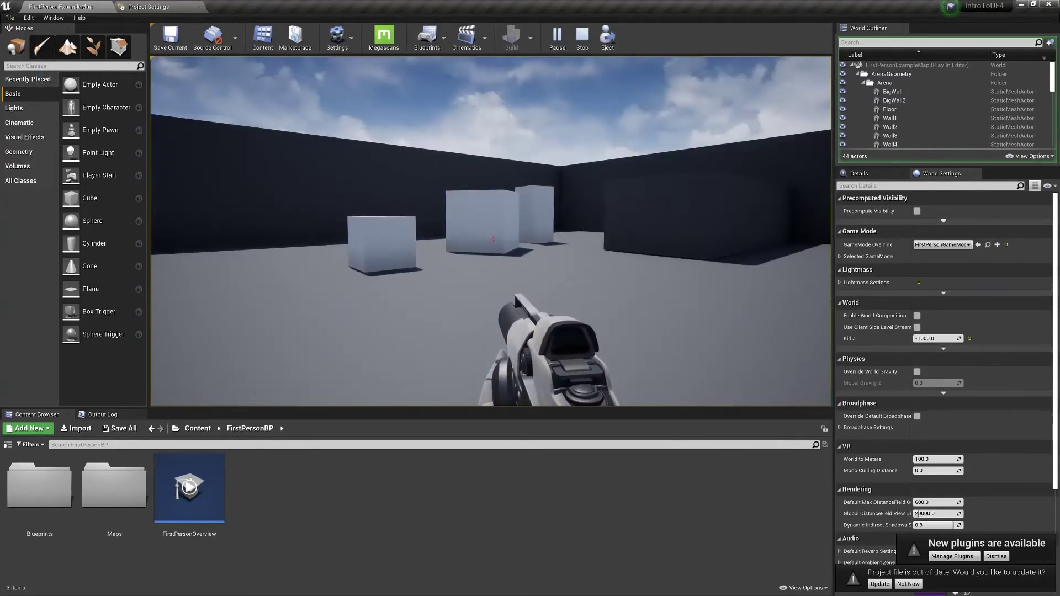
{"action": "key", "text": "Escape"}
{"action": "mouse_move", "coordinate": [472, 238]}
{"action": "right_mouse_down"}
{"action": "mouse_move", "coordinate": [436, 238]}
{"action": "mouse_move", "coordinate": [480, 245]}
{"action": "mouse_move", "coordinate": [453, 241]}
{"action": "mouse_move", "coordinate": [478, 243]}
{"action": "mouse_move", "coordinate": [469, 232]}
{"action": "right_mouse_up"}
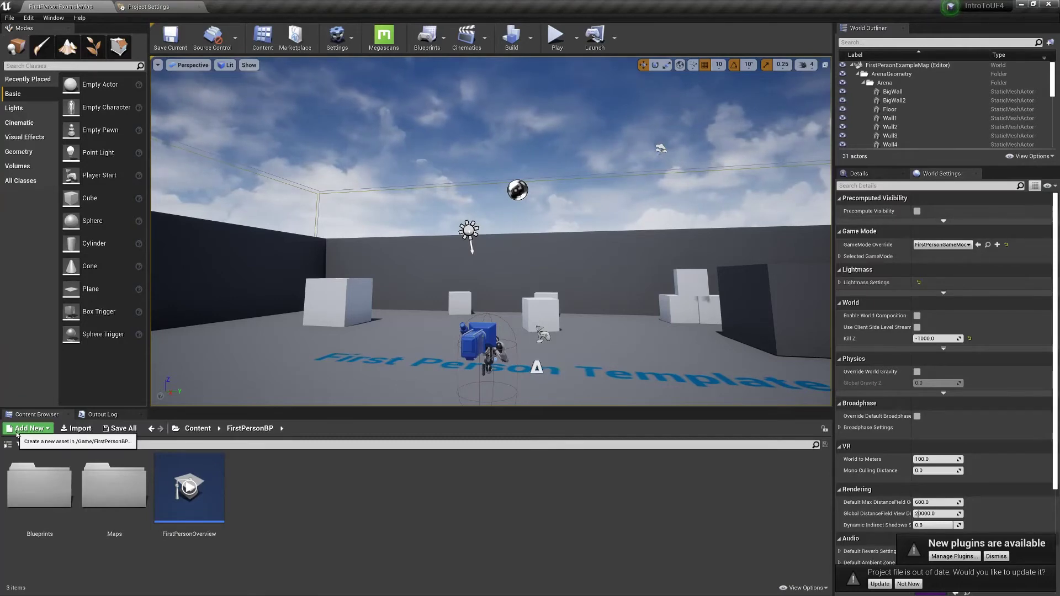
- Add the Vehicle pack from the Blueprint Feature tab via Add Feature or Content Pack
{"action": "left_click", "coordinate": [16, 429]}
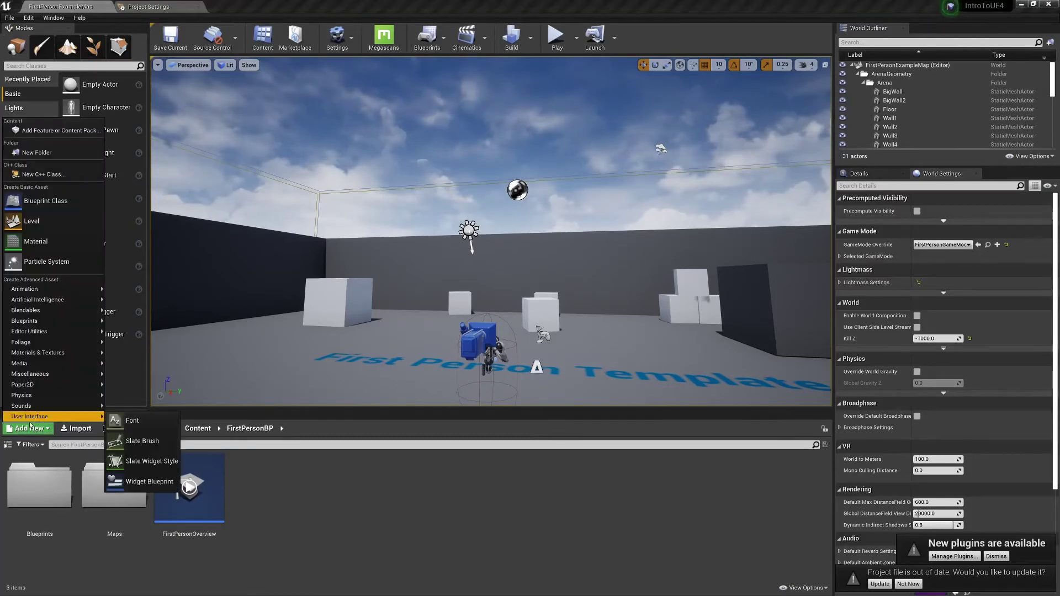
{"action": "left_click", "coordinate": [84, 131]}
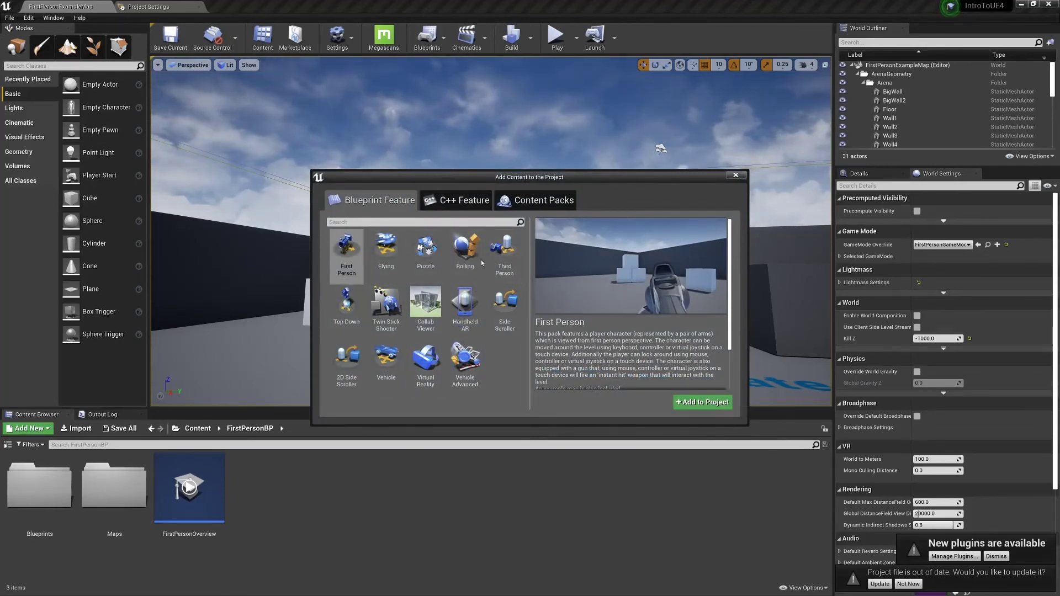
{"action": "left_click", "coordinate": [466, 204]}
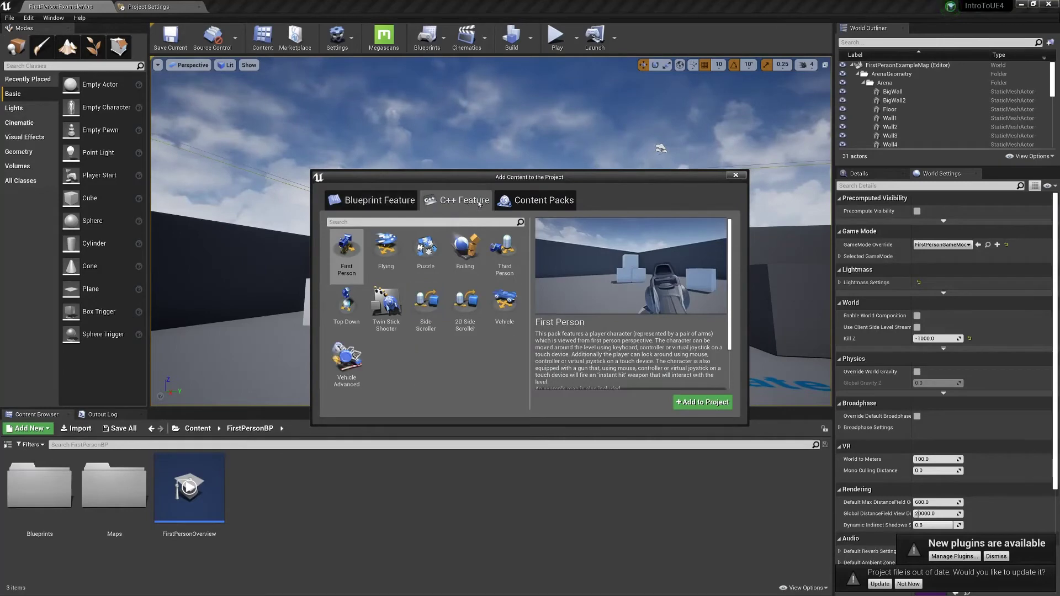
{"action": "left_click", "coordinate": [519, 200]}
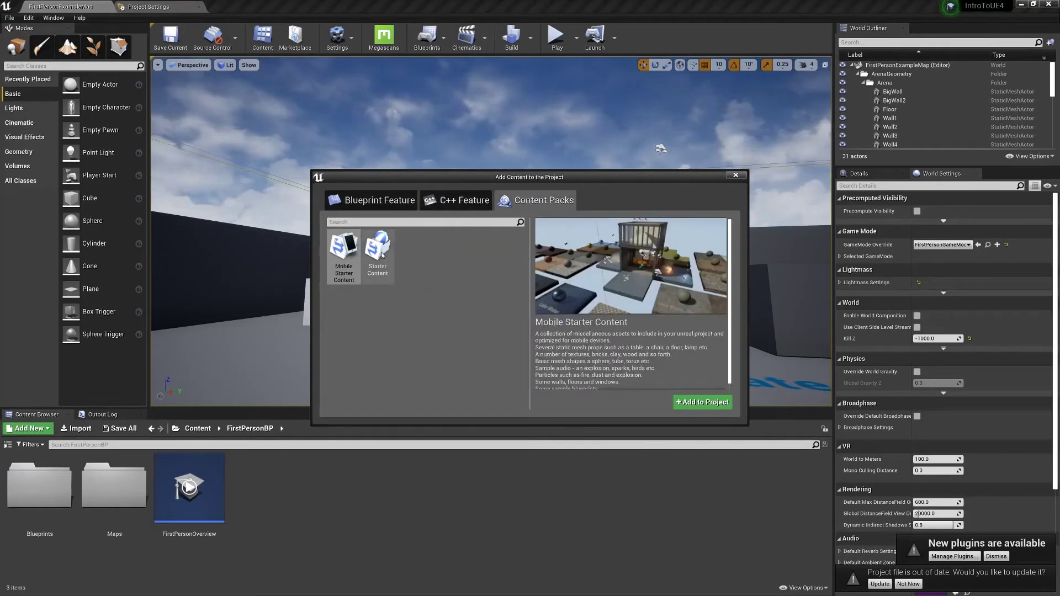
{"action": "left_click", "coordinate": [375, 201]}
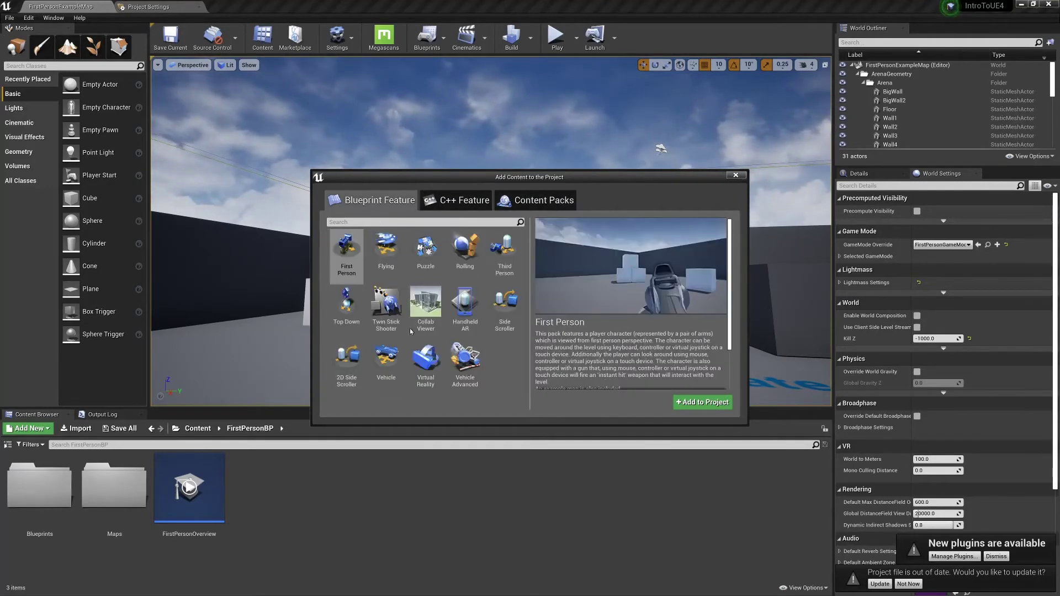
{"action": "left_click", "coordinate": [386, 362]}
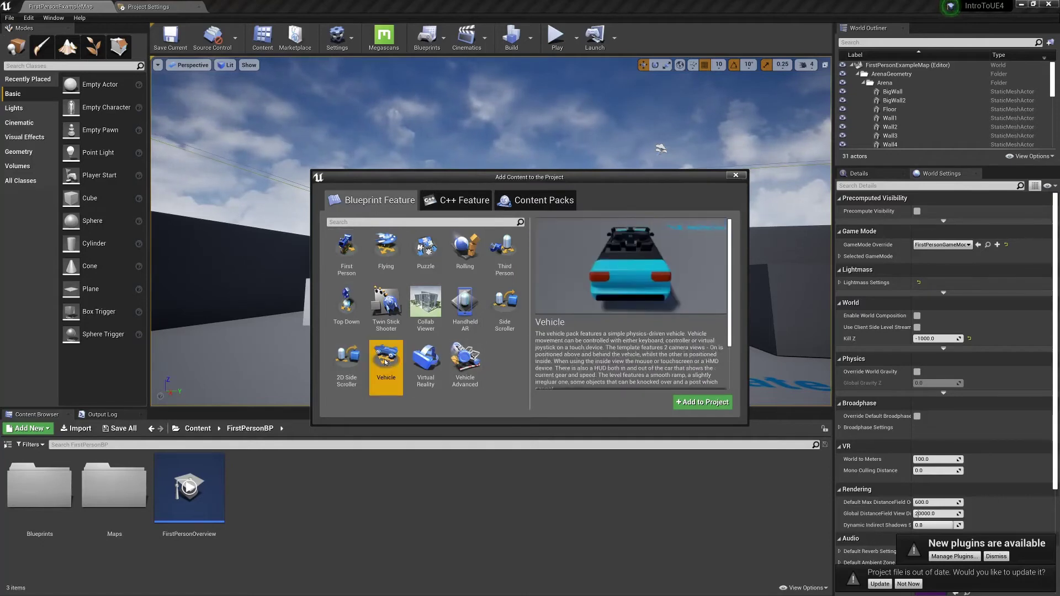
{"action": "left_click", "coordinate": [715, 406]}
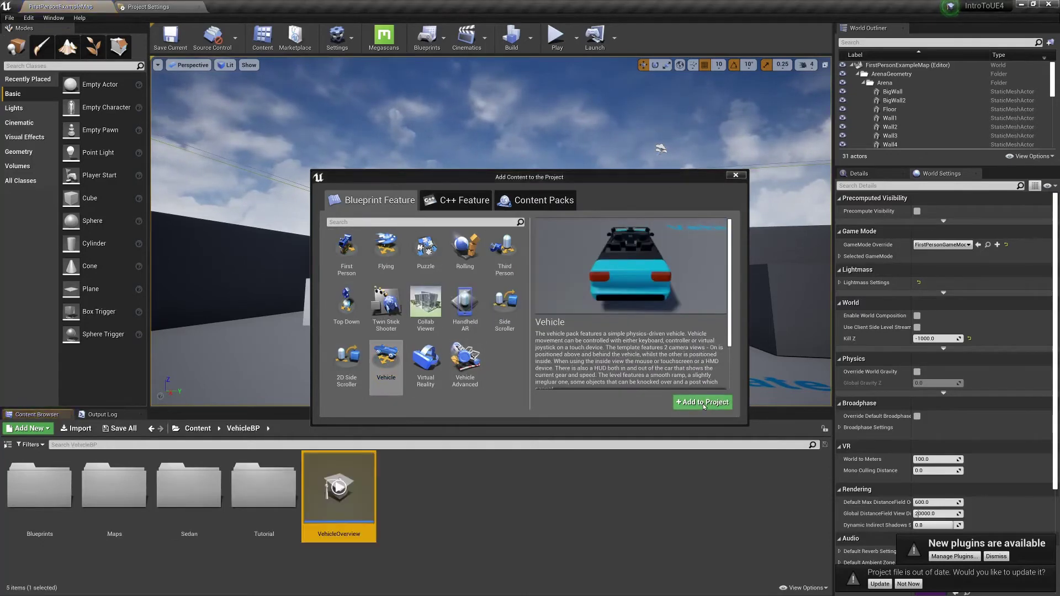
- Close the add-content window and browse the folder tree to VehicleBP's Maps folder
{"action": "left_click", "coordinate": [736, 174]}
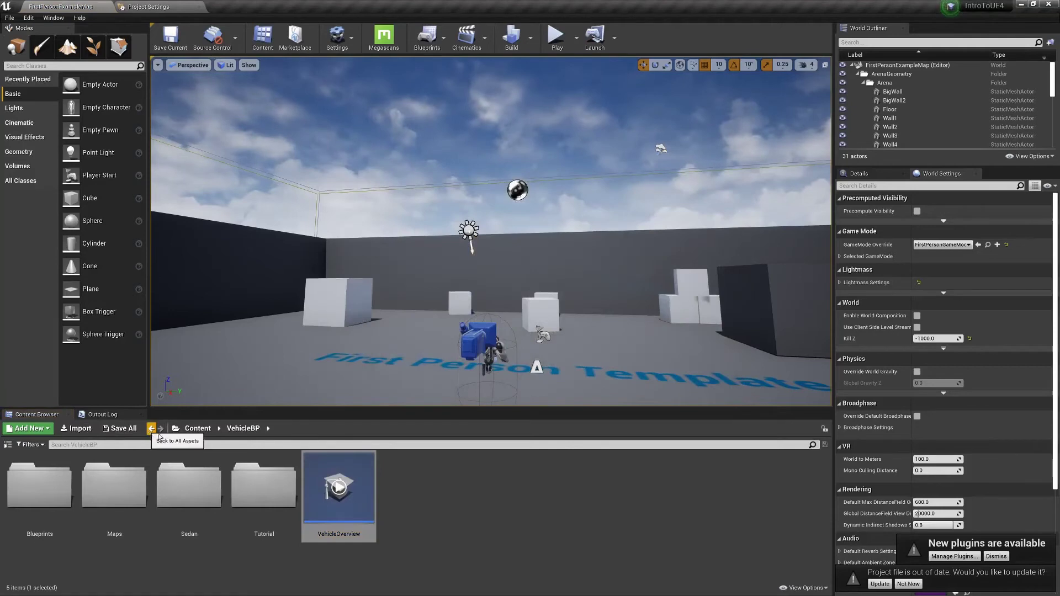
{"action": "left_click", "coordinate": [8, 445]}
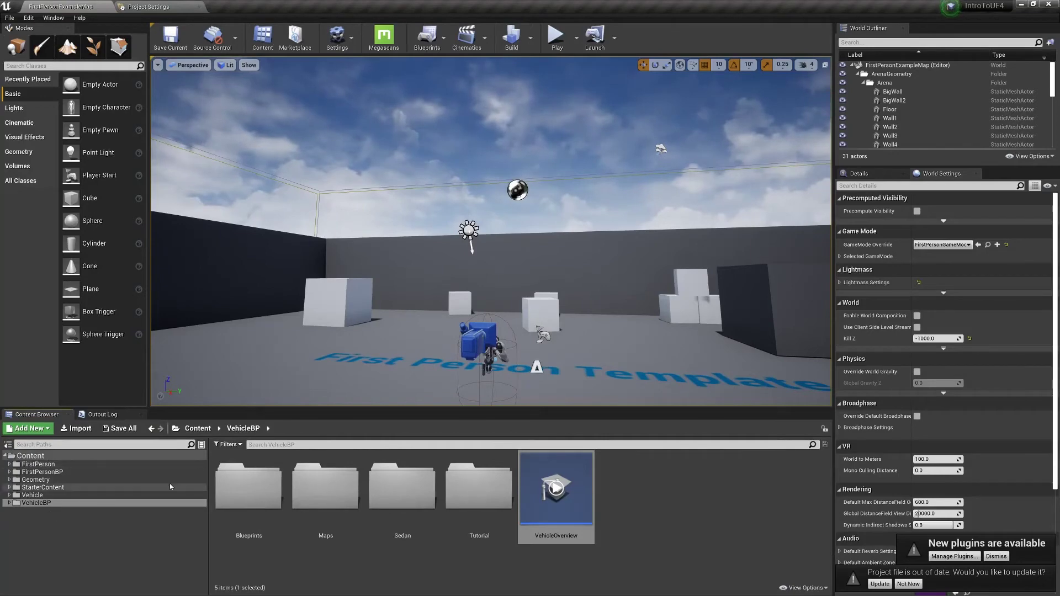
{"action": "left_click_drag", "start_coordinate": [208, 473], "coordinate": [167, 474]}
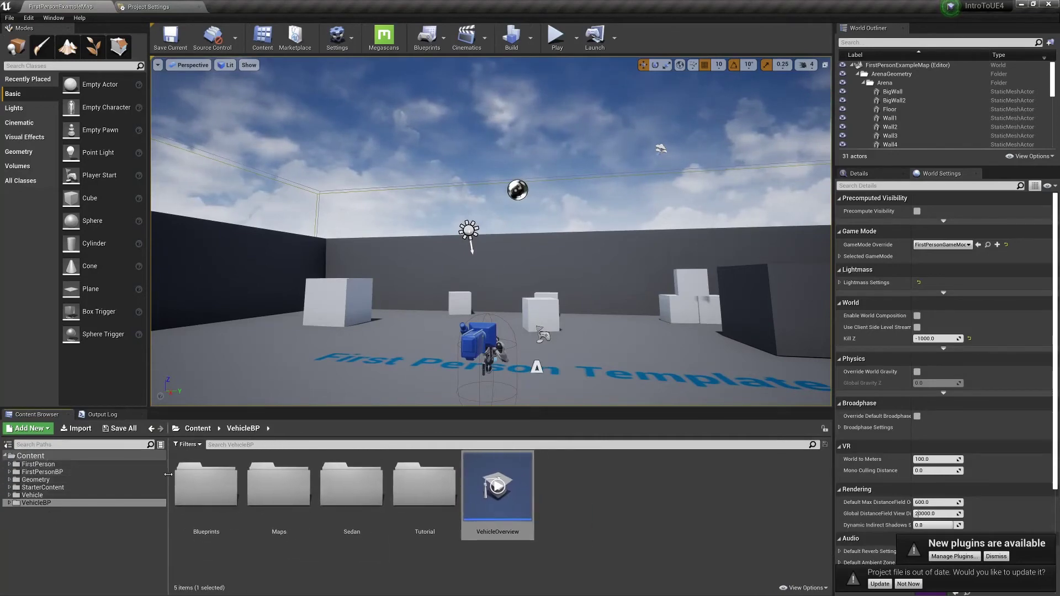
{"action": "left_click", "coordinate": [42, 472]}
{"action": "left_click", "coordinate": [34, 503]}
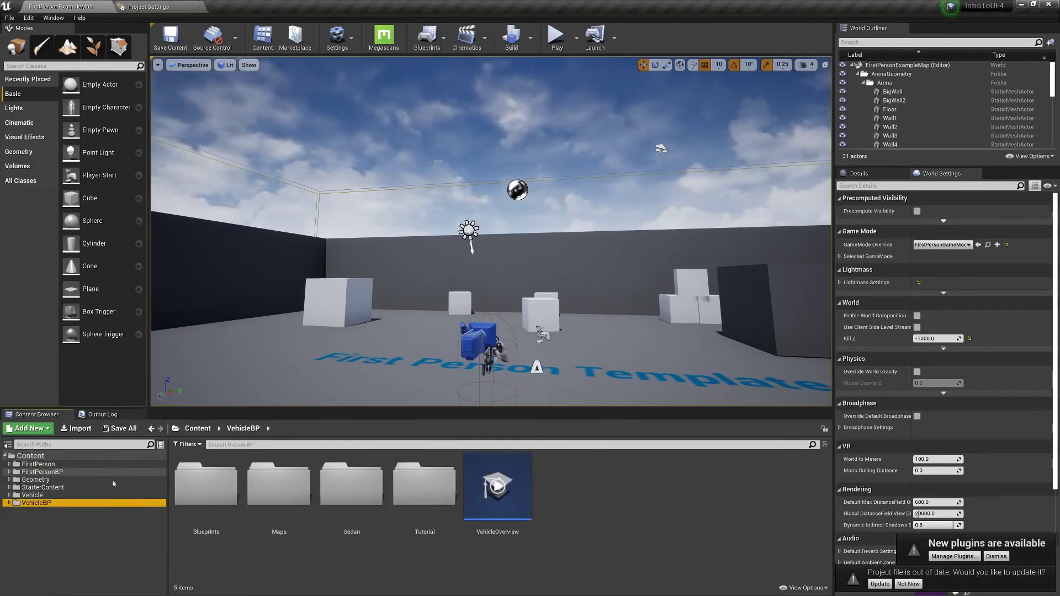
{"action": "left_click", "coordinate": [10, 503]}
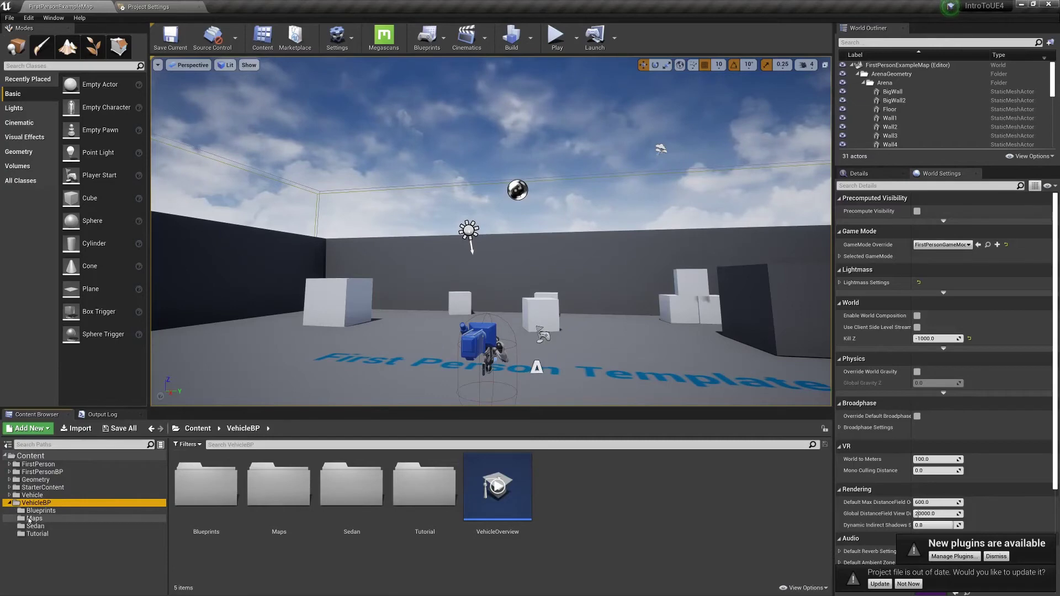
{"action": "left_click", "coordinate": [33, 518]}
- Open VehicleExampleMap, test-drive the car in Play-In-Editor, then stop and bring up the launcher
{"action": "double_click", "coordinate": [206, 486]}
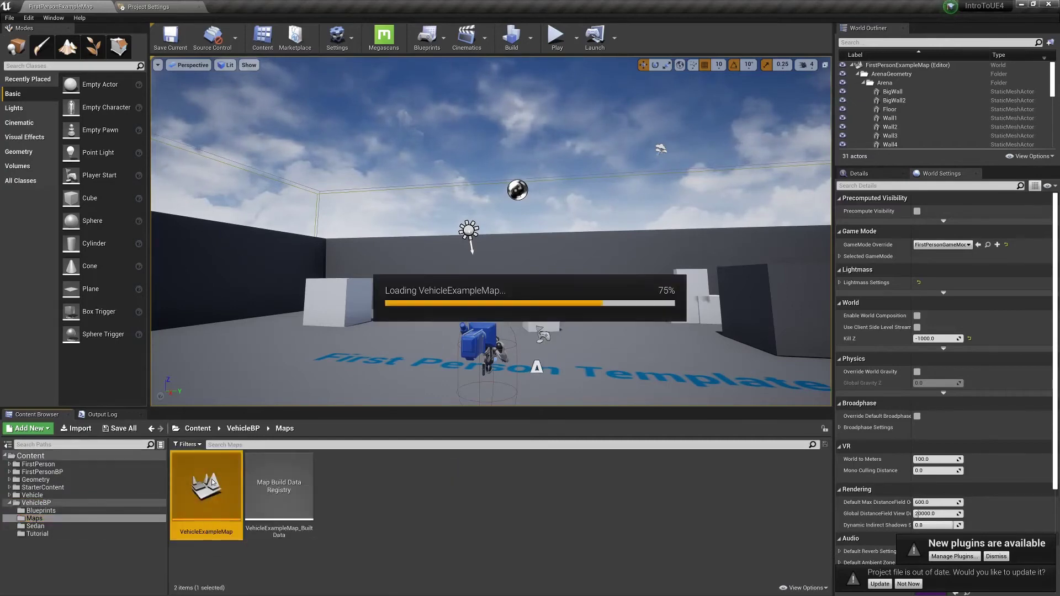
{"action": "left_click", "coordinate": [556, 37]}
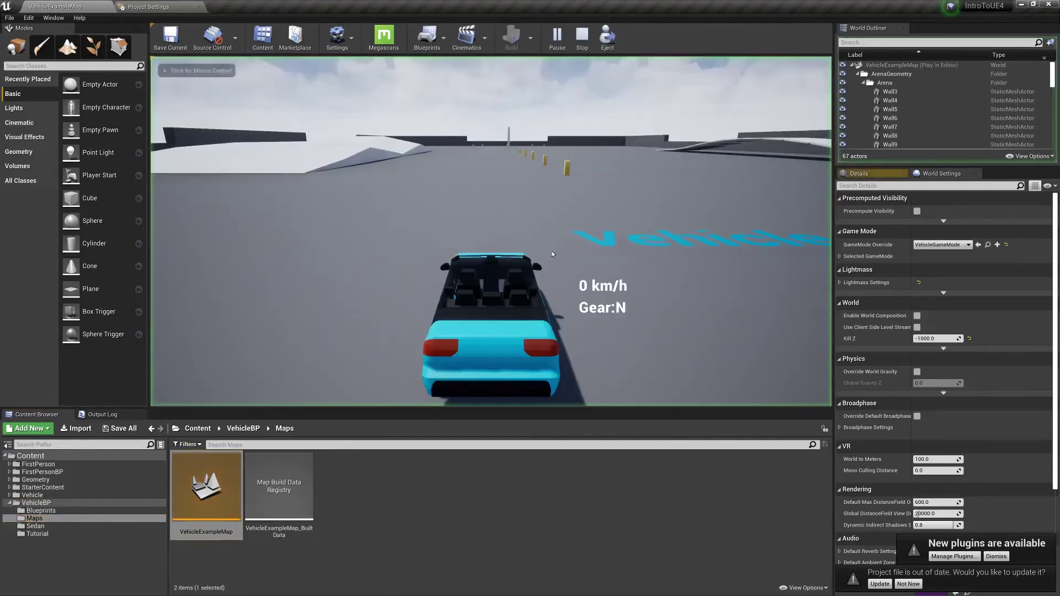
{"action": "key", "text": "w"}
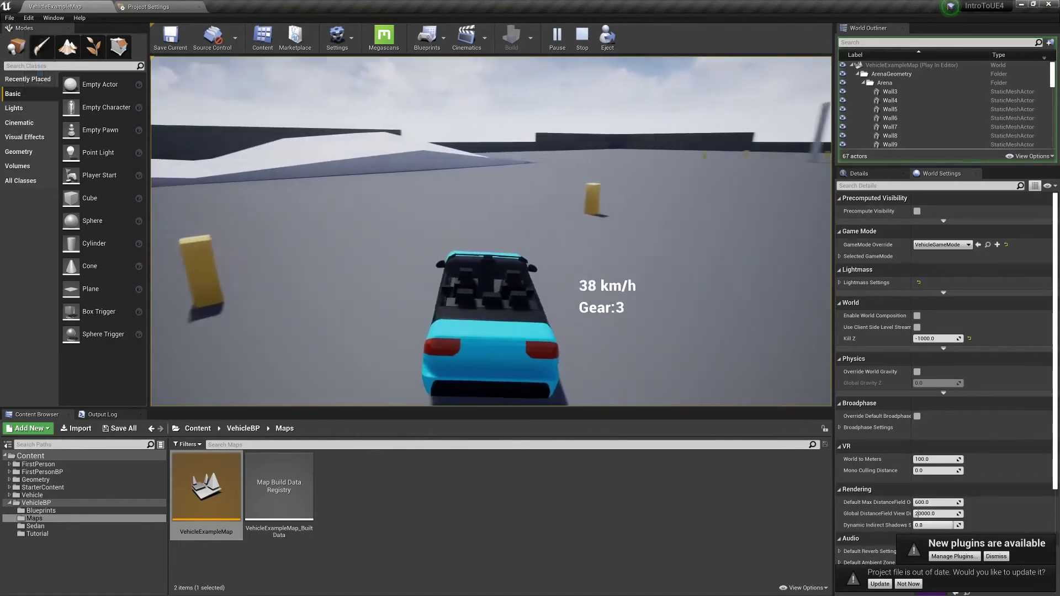
{"action": "key", "text": "Escape"}
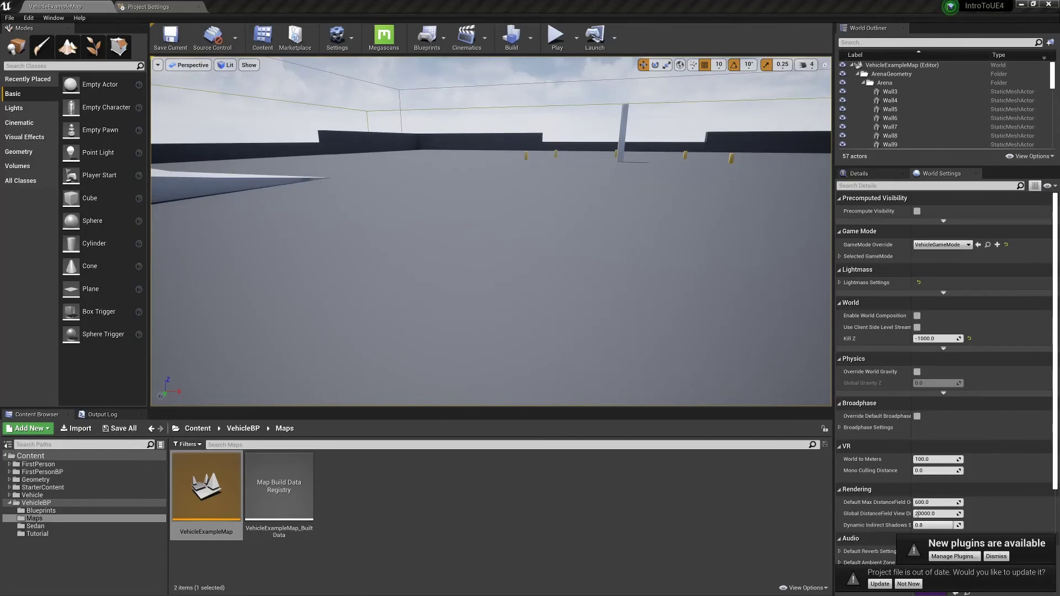
{"action": "key", "text": "super"}
- Launch the Epic Games Launcher and scroll its Library down to the Vault's owned asset packs
{"action": "left_click", "coordinate": [277, 362]}
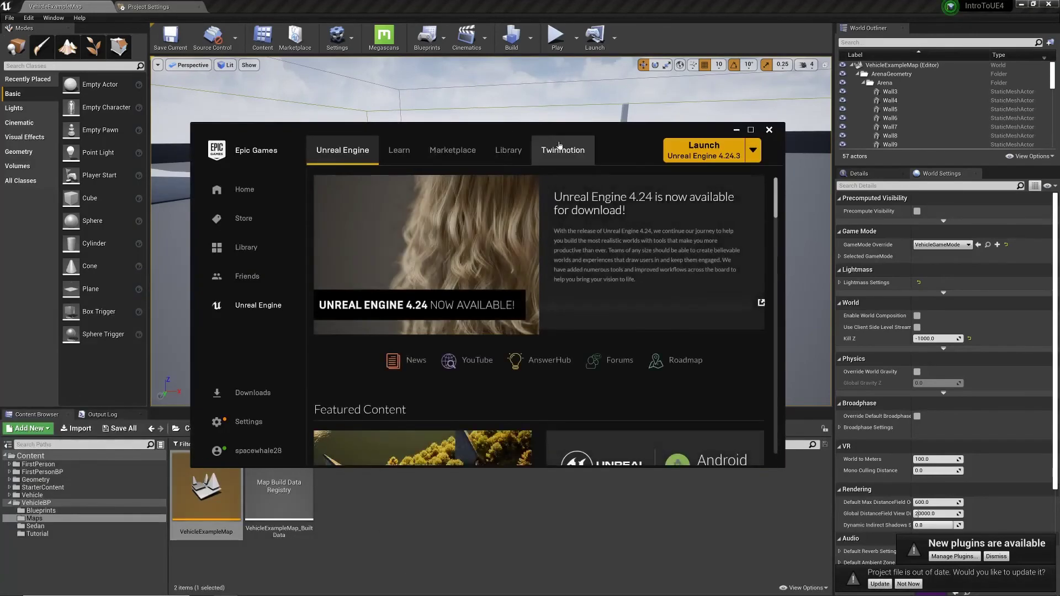
{"action": "left_click", "coordinate": [522, 150]}
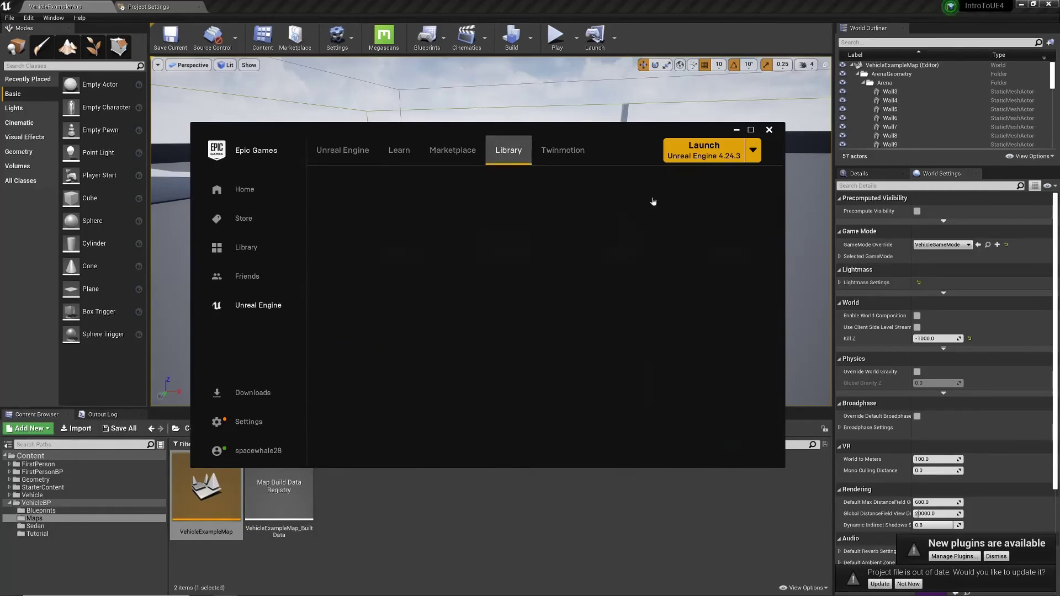
{"action": "scroll", "coordinate": [778, 207], "scroll_direction": "down", "scroll_amount": 6}
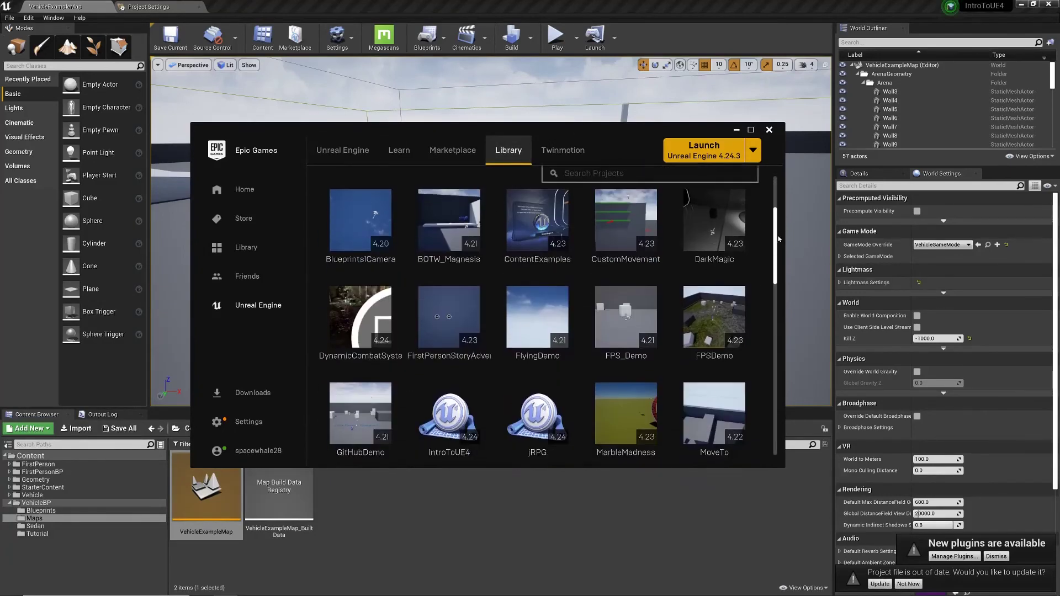
{"action": "scroll", "coordinate": [784, 292], "scroll_direction": "down", "scroll_amount": 10}
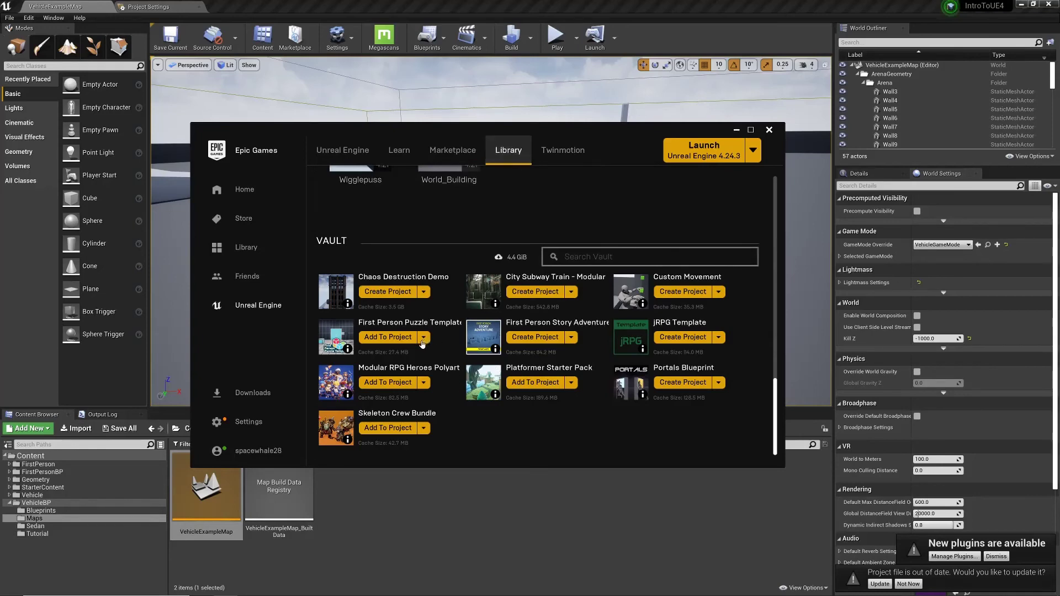
- Add the Skeleton Crew Bundle to IntroToUE4, check download progress, then minimise the launcher
{"action": "left_click", "coordinate": [391, 431]}
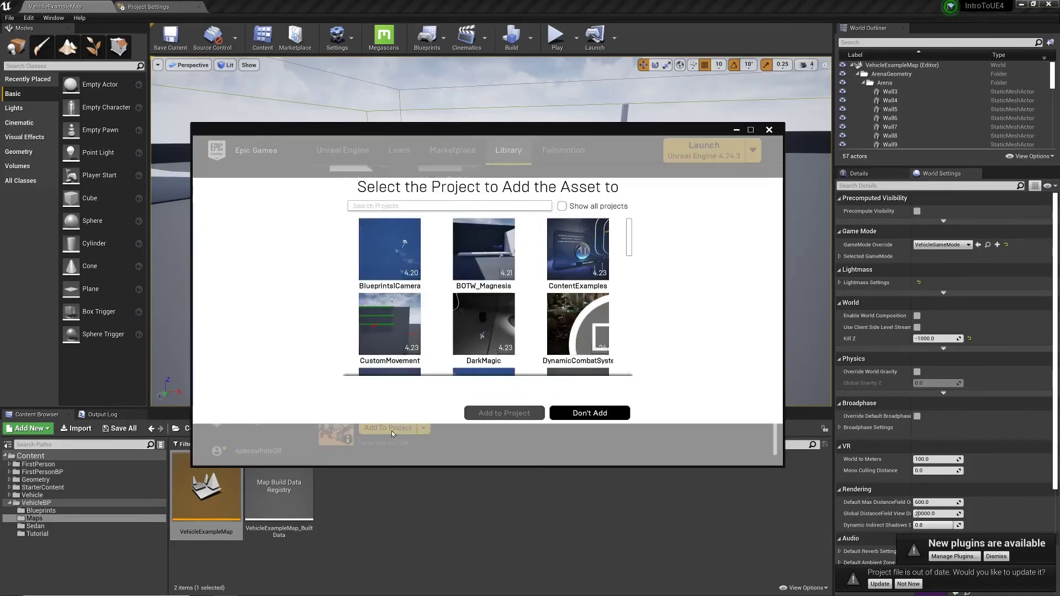
{"action": "scroll", "coordinate": [631, 243], "scroll_direction": "down", "scroll_amount": 3}
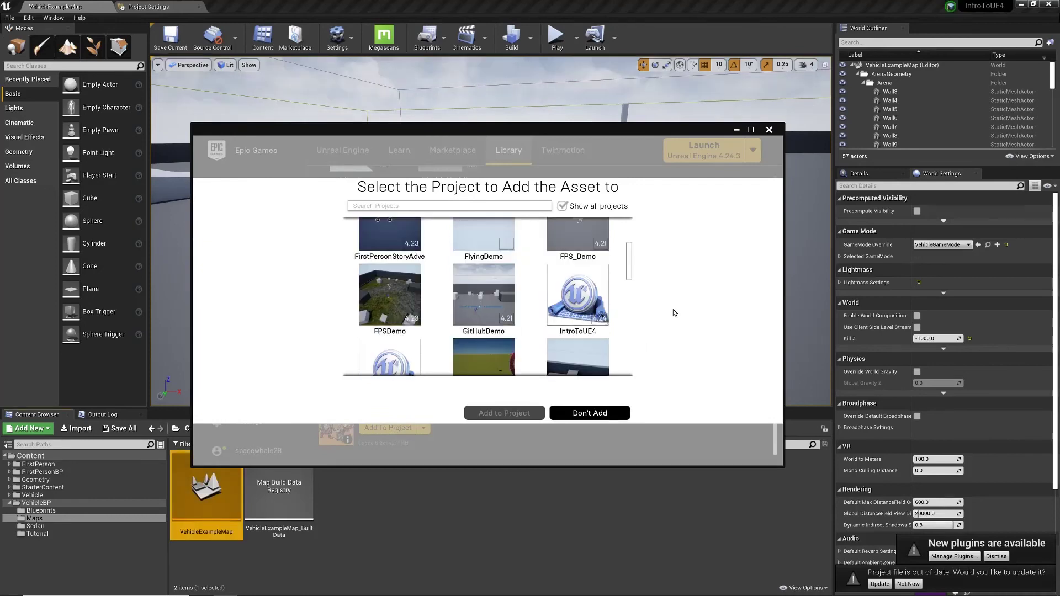
{"action": "left_click", "coordinate": [592, 299]}
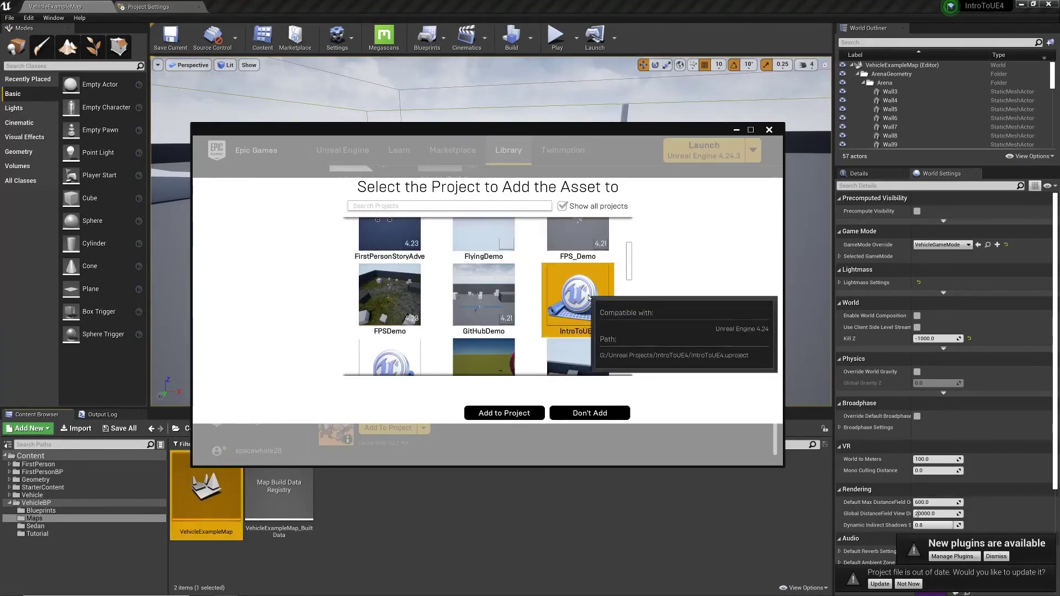
{"action": "left_click", "coordinate": [517, 414]}
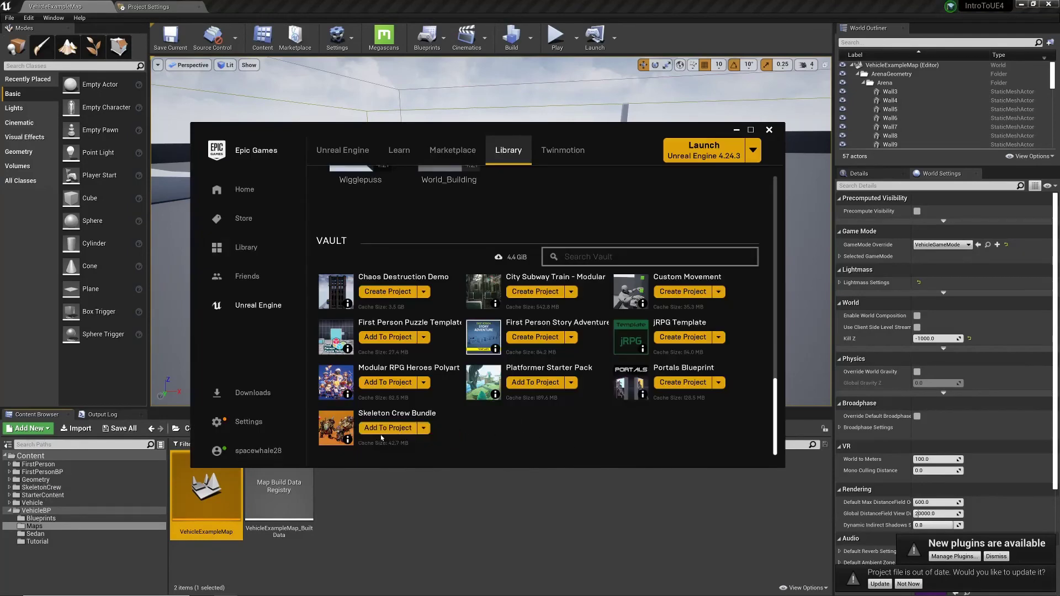
{"action": "left_click", "coordinate": [249, 393]}
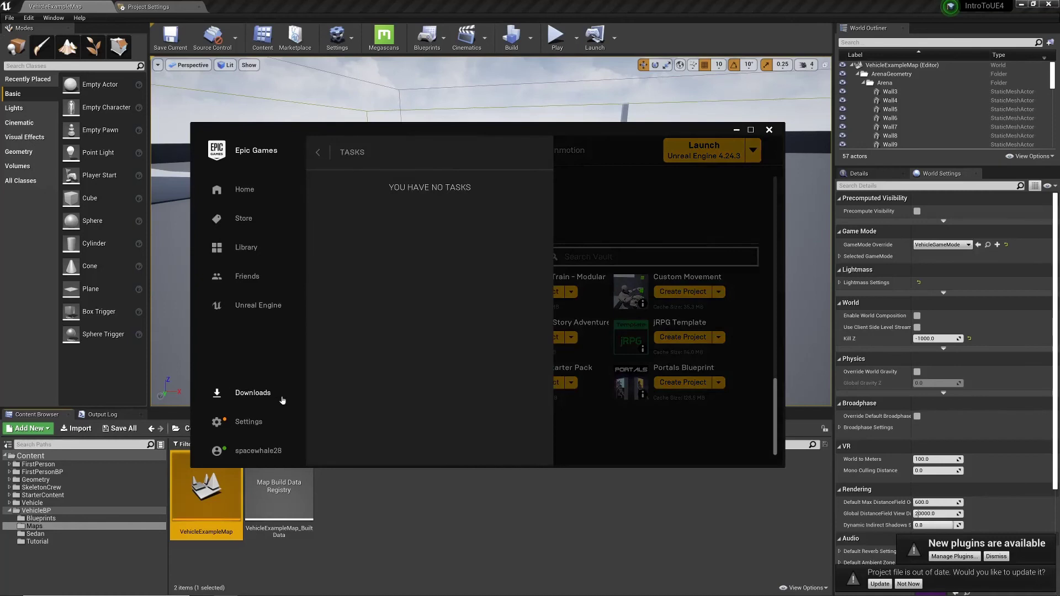
{"action": "left_click", "coordinate": [737, 130]}
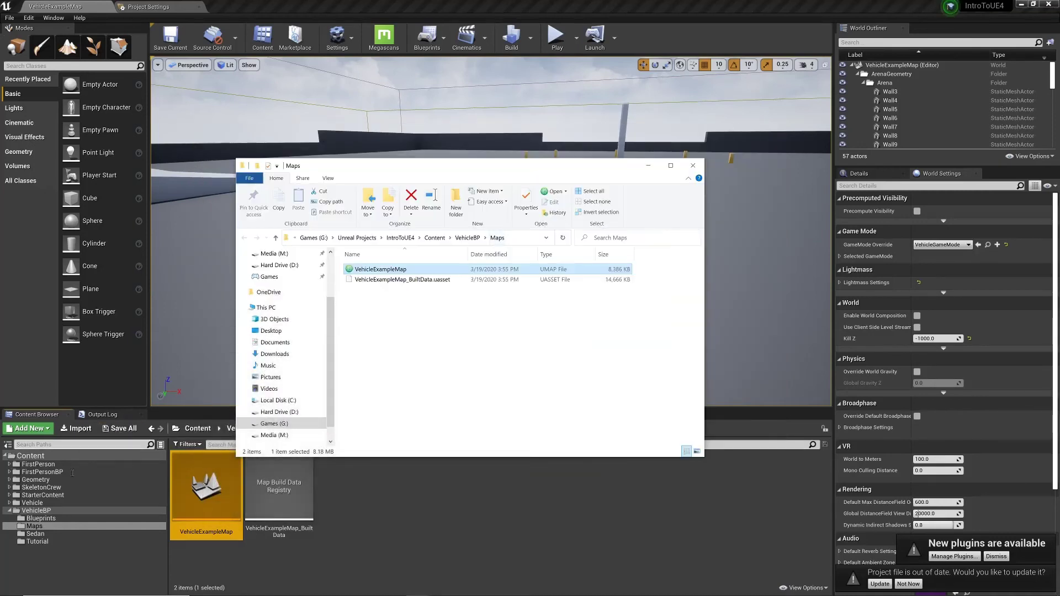
- Drag Skeleton_King_Phys from SkeletonCrew > Skeleton_King > Character into VehicleExampleMap
{"action": "left_click", "coordinate": [40, 488]}
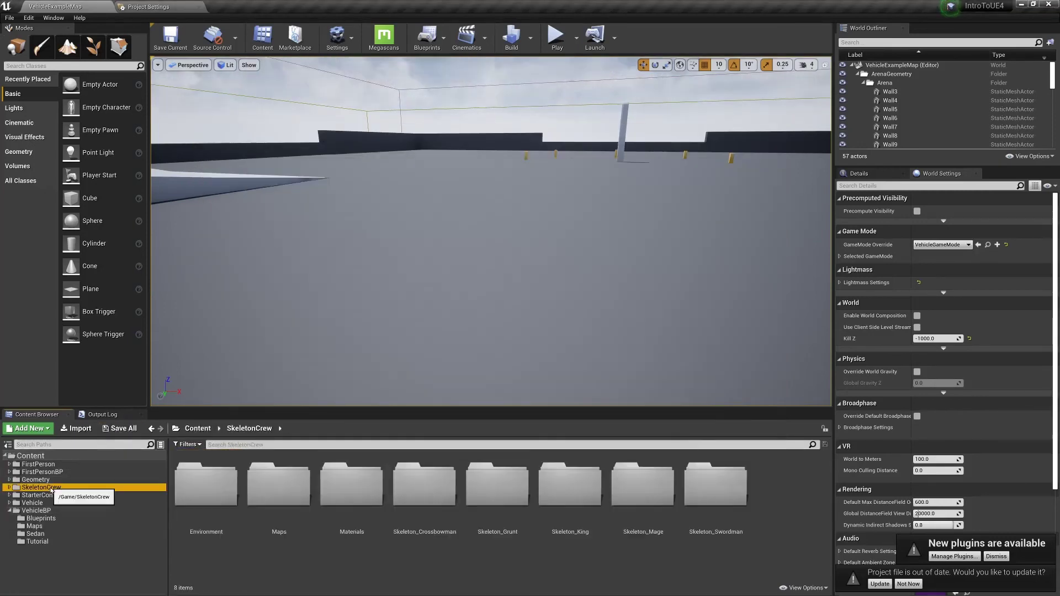
{"action": "double_click", "coordinate": [580, 494]}
{"action": "double_click", "coordinate": [275, 491]}
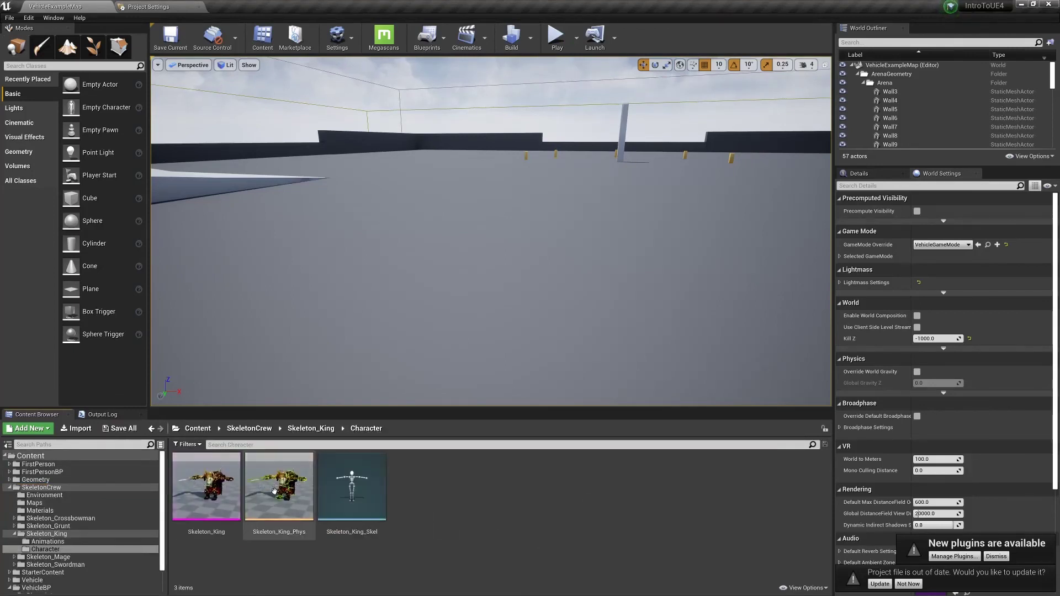
{"action": "left_click", "coordinate": [224, 494]}
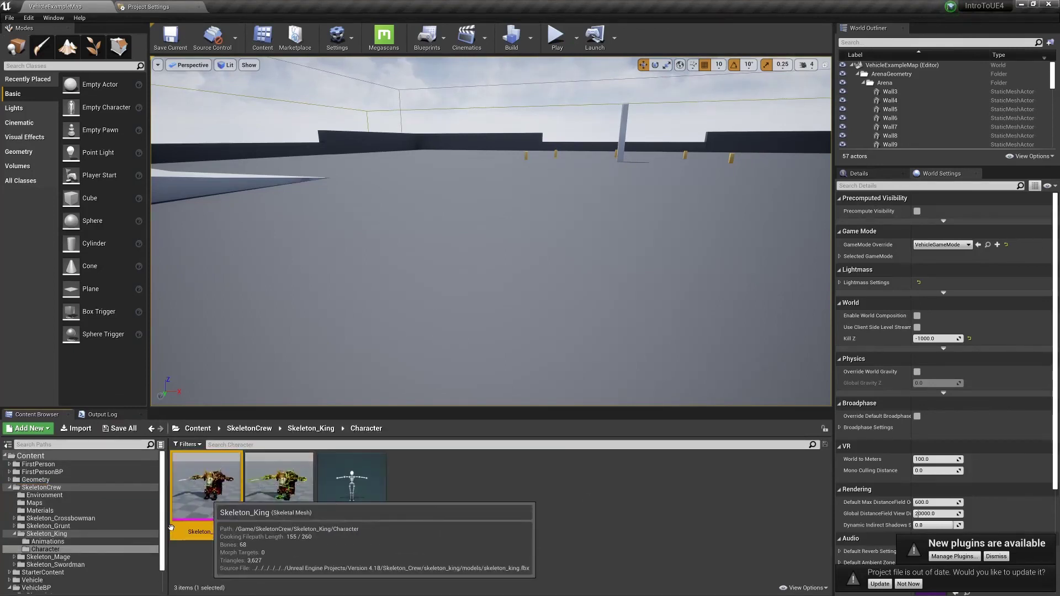
{"action": "left_click_drag", "start_coordinate": [172, 528], "coordinate": [173, 529]}
{"action": "left_click_drag", "start_coordinate": [414, 367], "coordinate": [486, 310]}
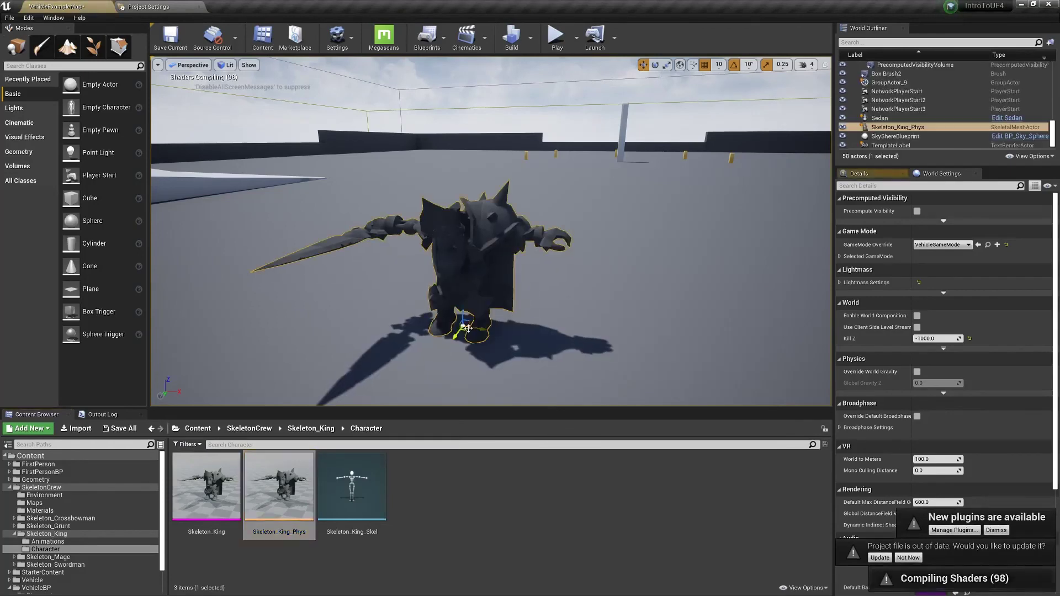
{"action": "mouse_move", "coordinate": [540, 321]}
{"action": "right_mouse_down"}
{"action": "mouse_move", "coordinate": [540, 342]}
{"action": "mouse_move", "coordinate": [540, 310]}
{"action": "mouse_move", "coordinate": [524, 309]}
{"action": "right_mouse_up"}
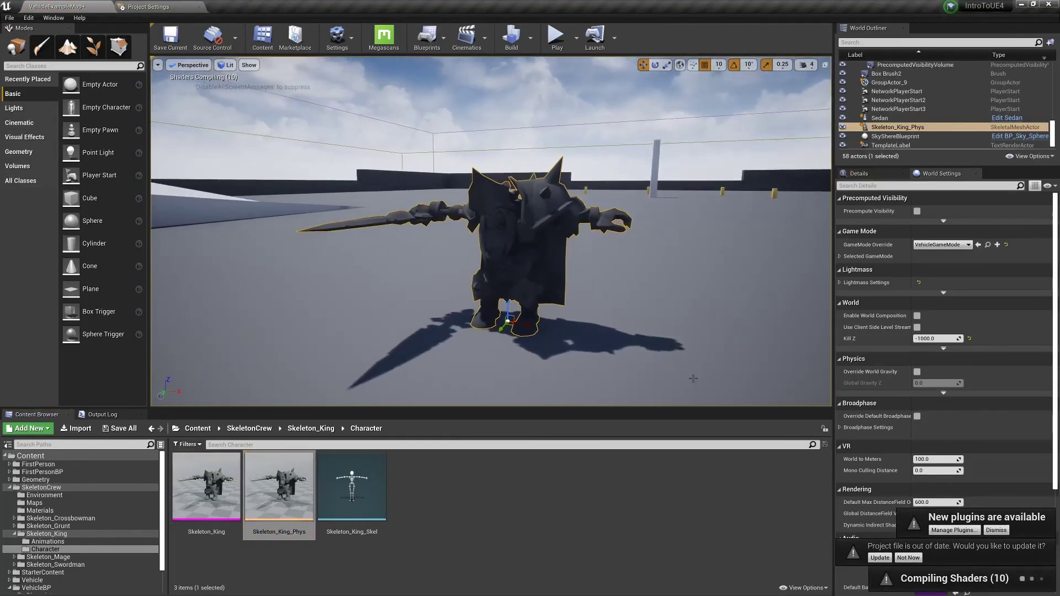